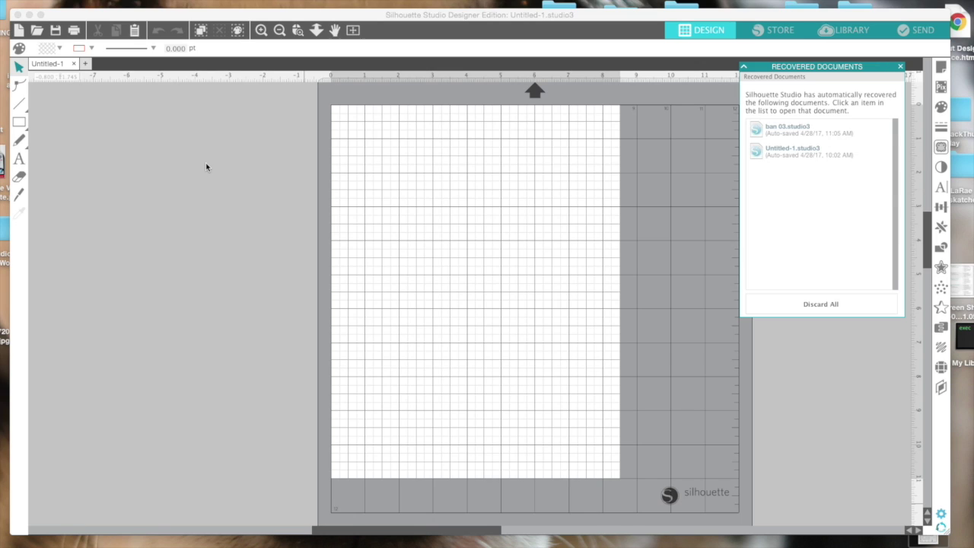
# - In the Library, visit the CARDS, Pages & Tags folder, then show all 4544 designs
pyautogui.click(845, 32)
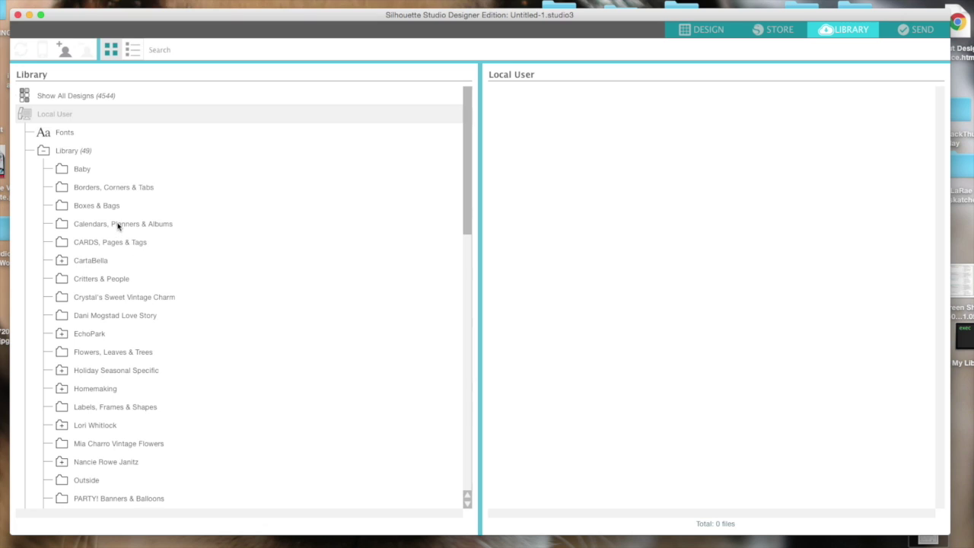
pyautogui.click(109, 243)
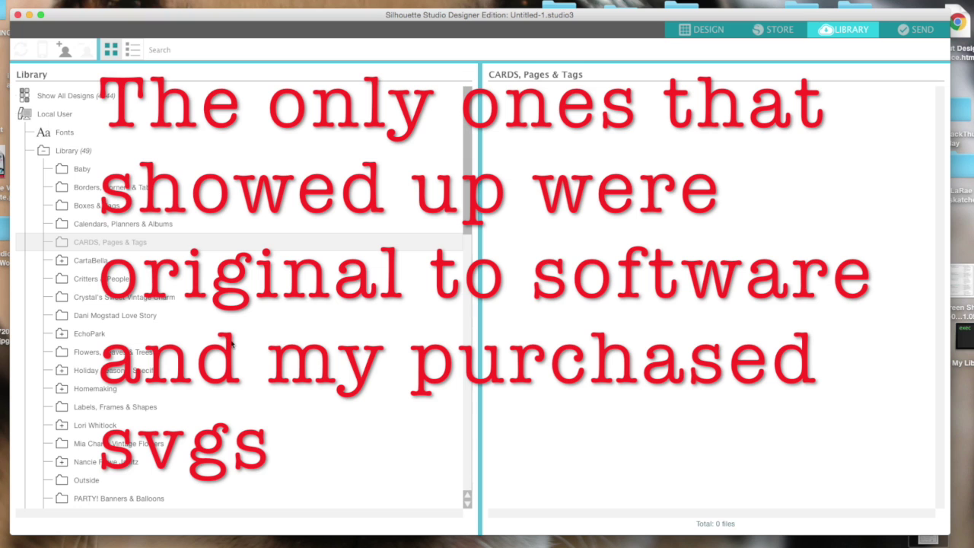
pyautogui.click(79, 100)
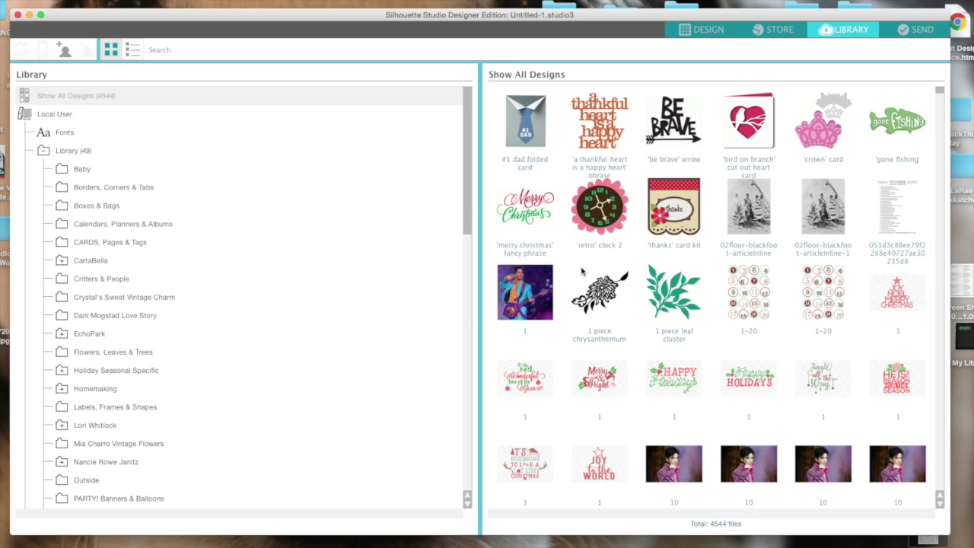
pyautogui.scroll(-15, 404, 326)
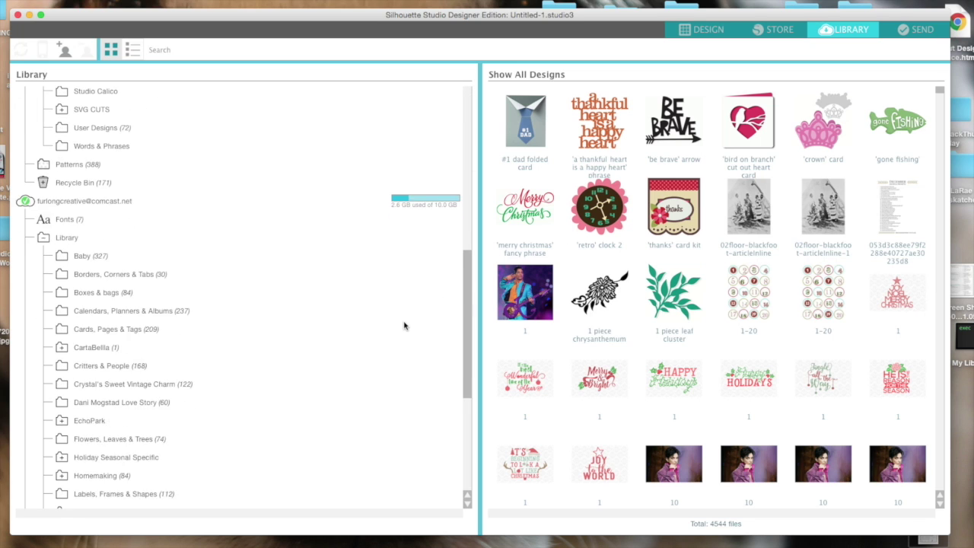
pyautogui.scroll(-3, 357, 281)
pyautogui.scroll(3, 172, 159)
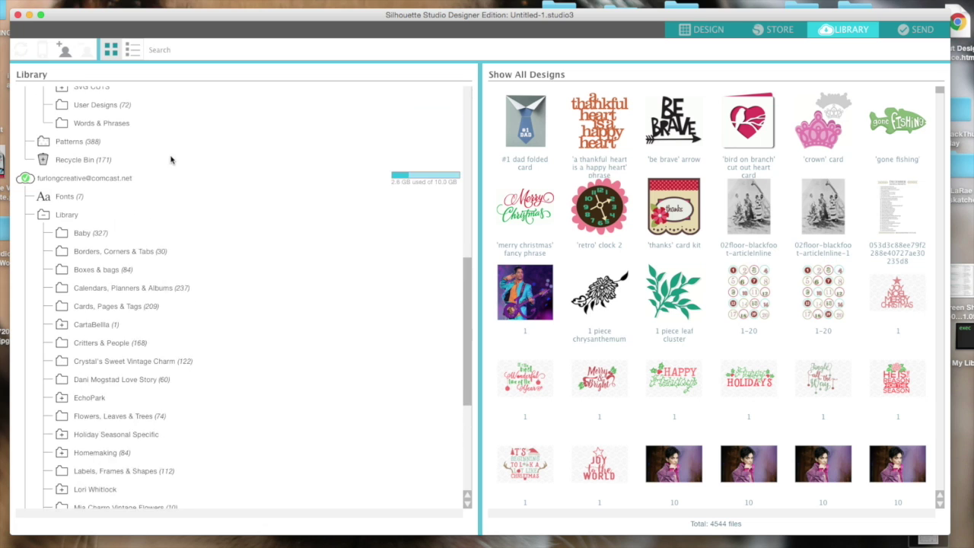
pyautogui.scroll(15, 159, 242)
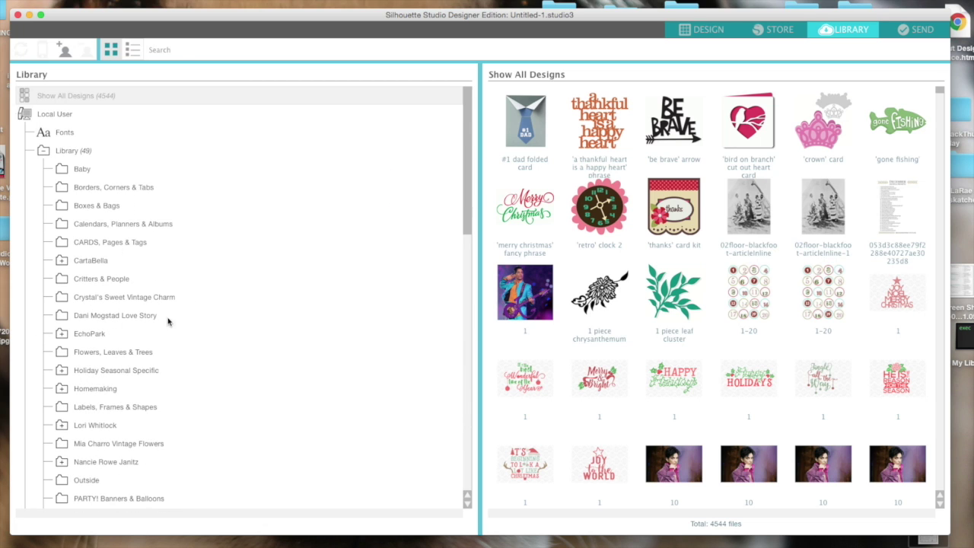
pyautogui.scroll(-10, 231, 316)
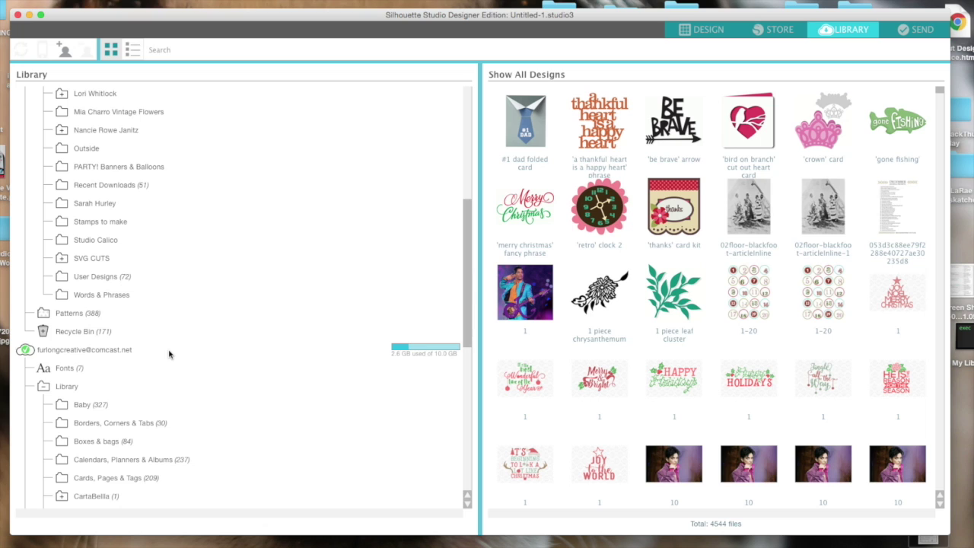
pyautogui.scroll(10, 169, 354)
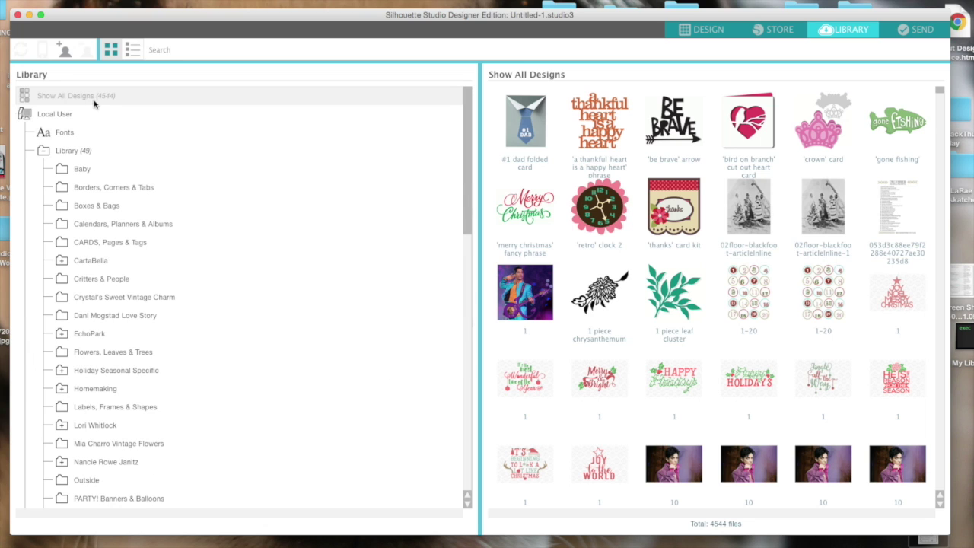
pyautogui.scroll(-10, 150, 282)
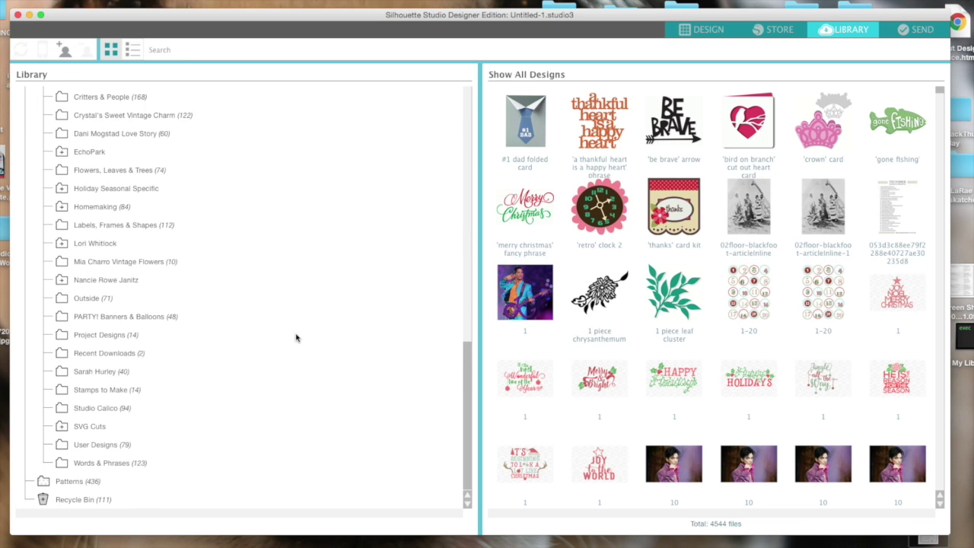
pyautogui.scroll(10, 262, 215)
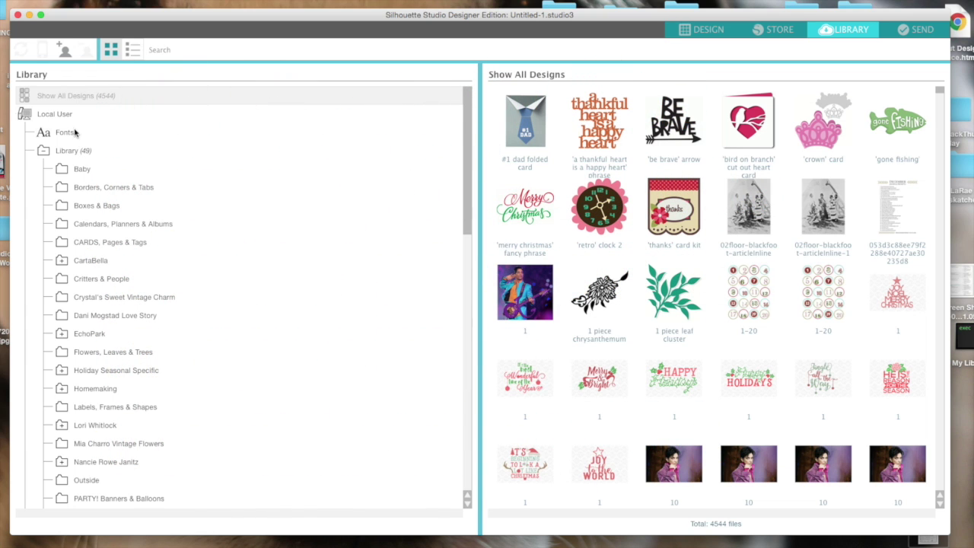
# - Switch the library view to the Local User collection, which holds 0 files
pyautogui.click(55, 114)
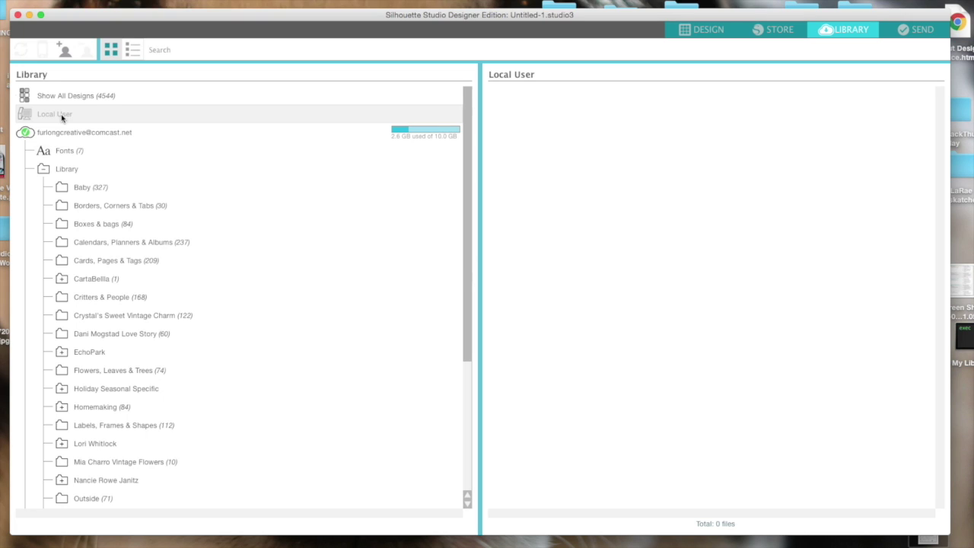
pyautogui.click(958, 342)
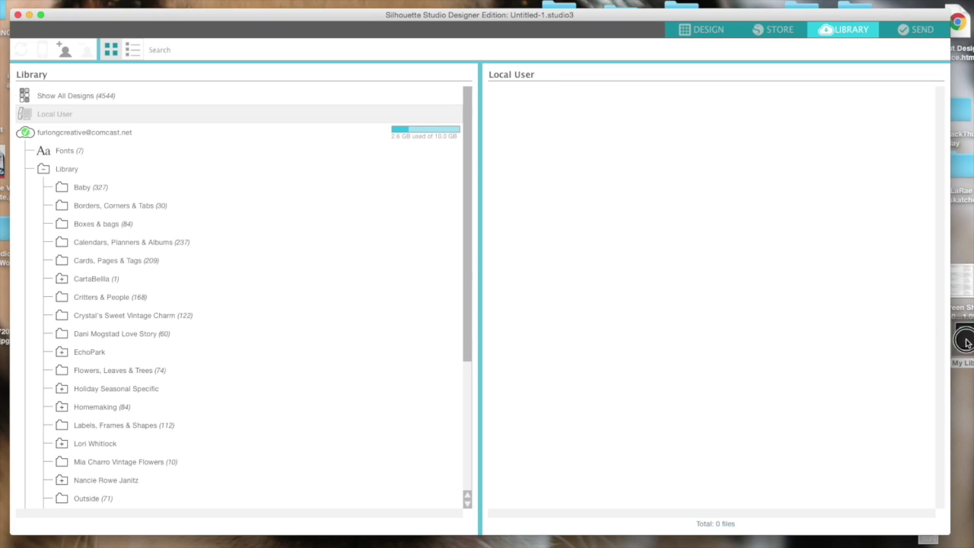
pyautogui.moveTo(958, 342)
pyautogui.mouseDown()
pyautogui.moveTo(887, 342)
pyautogui.moveTo(972, 341)
pyautogui.mouseUp()
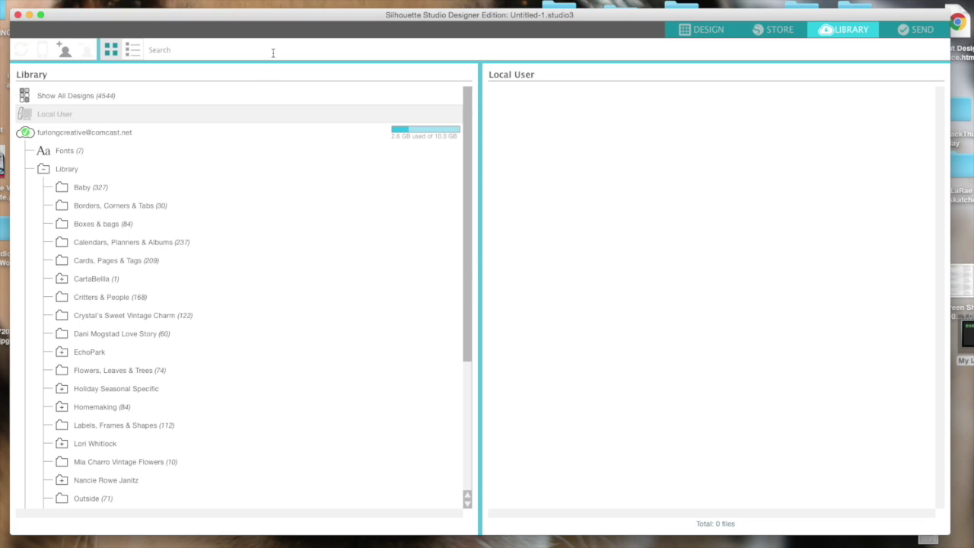
# - Scroll the folder list and open the cloud account's library (2.6 GB of 10.0 GB used)
pyautogui.moveTo(309, 18); pyautogui.dragTo(311, 19)
pyautogui.scroll(-5, 269, 313)
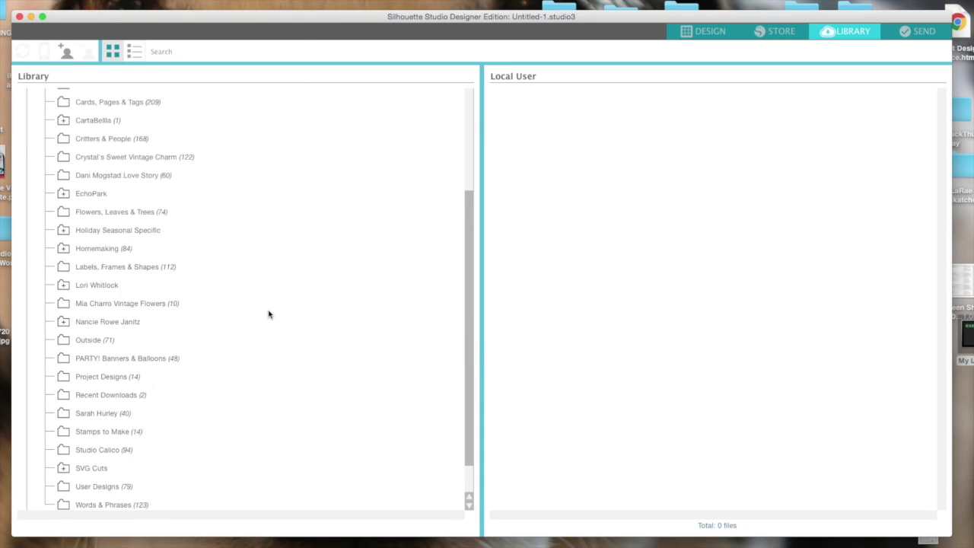
pyautogui.scroll(6, 269, 313)
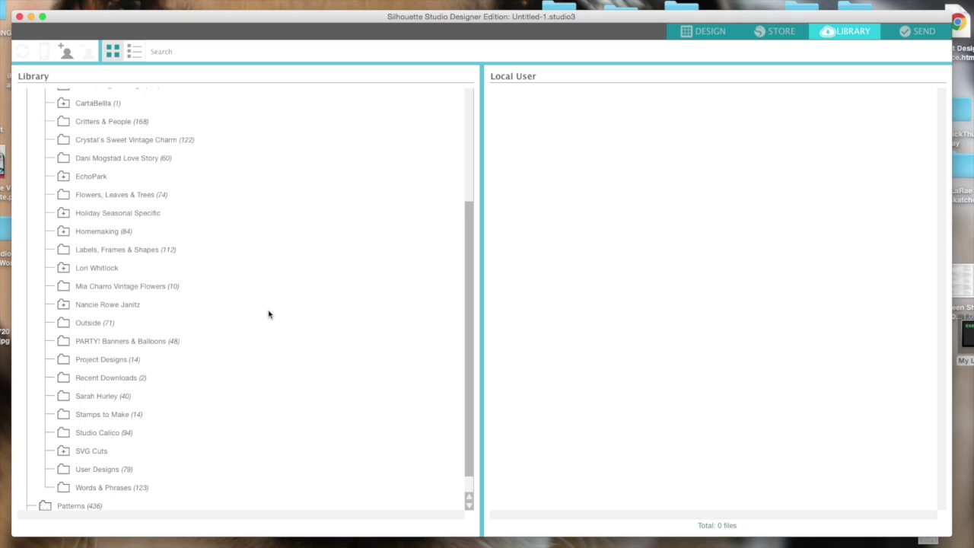
pyautogui.scroll(-6, 270, 313)
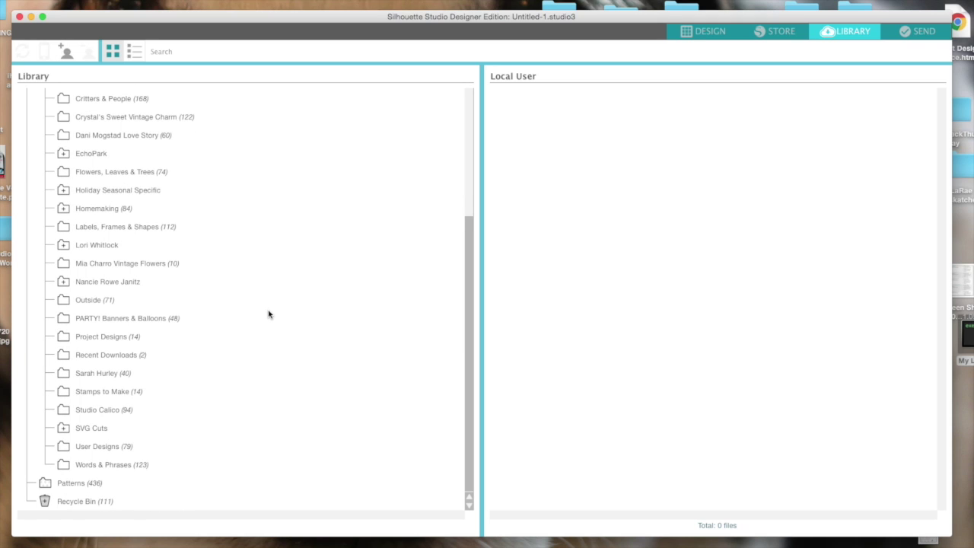
pyautogui.scroll(6, 268, 313)
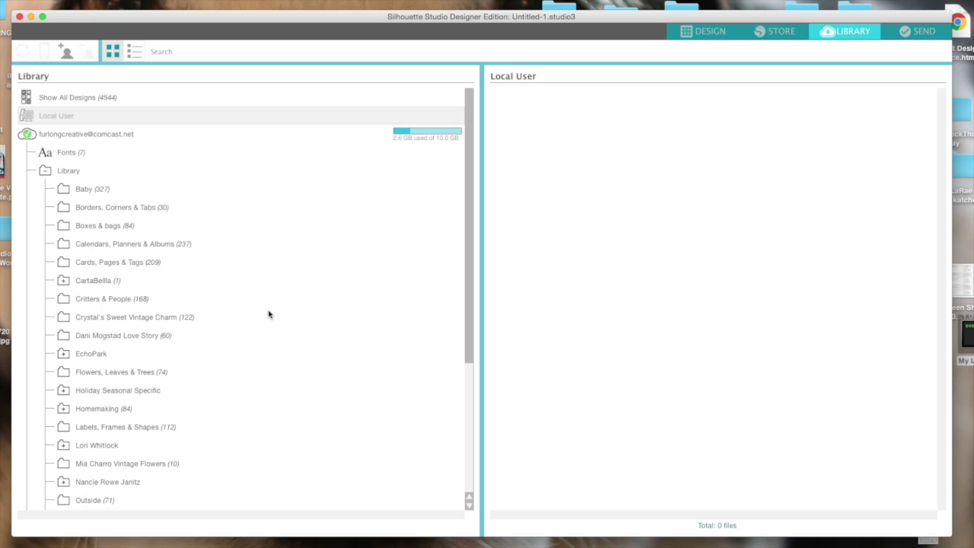
pyautogui.click(104, 137)
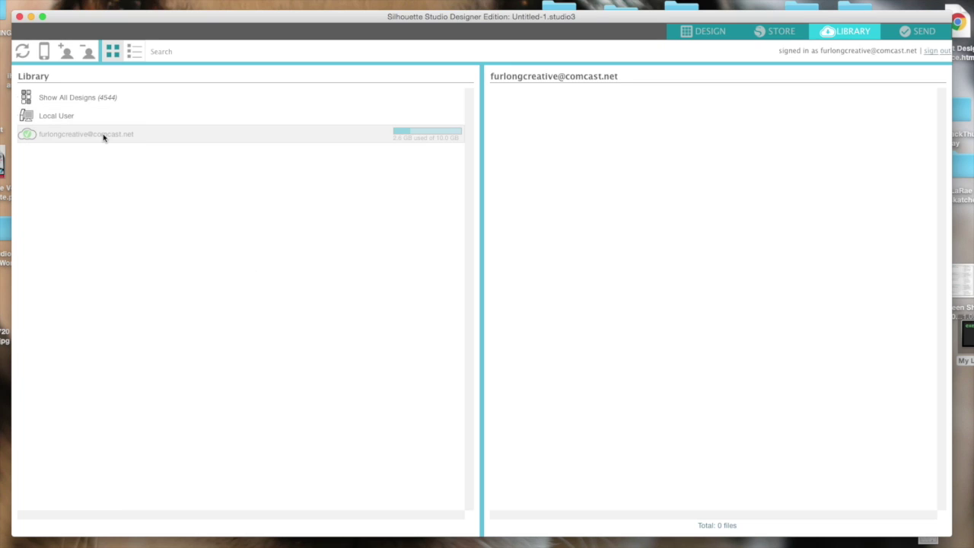
# - Expand the cloud account's folders again and show all designs
pyautogui.click(70, 136)
pyautogui.scroll(-5, 189, 407)
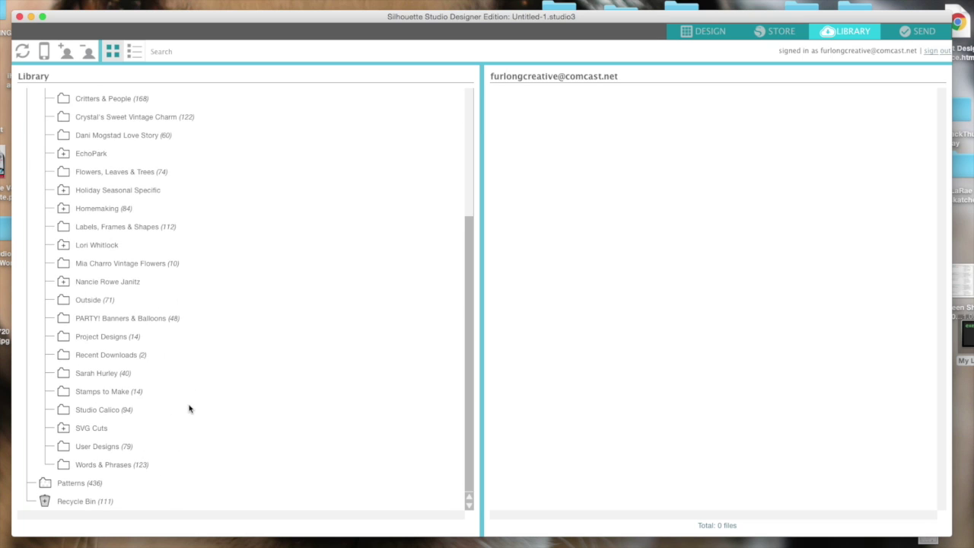
pyautogui.scroll(5, 190, 384)
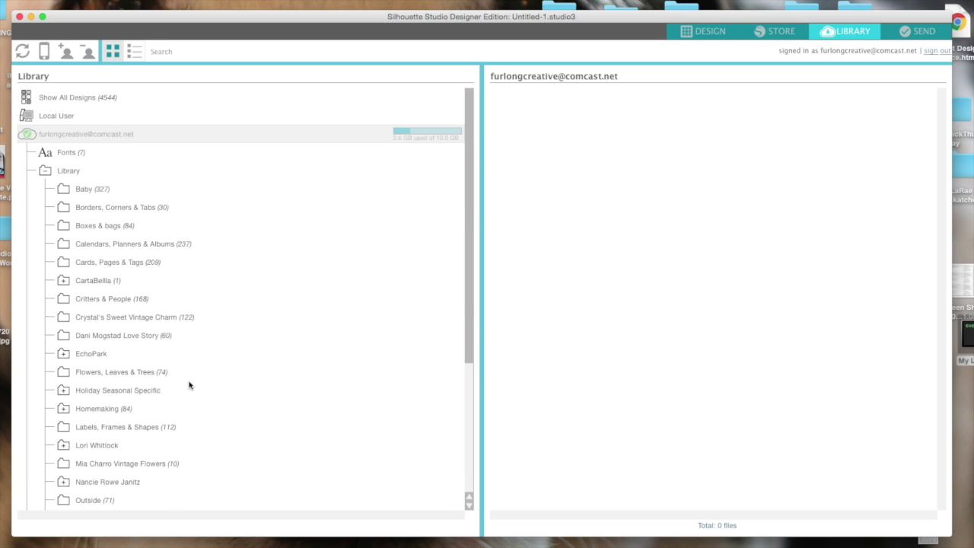
pyautogui.click(88, 99)
pyautogui.scroll(-5, 200, 327)
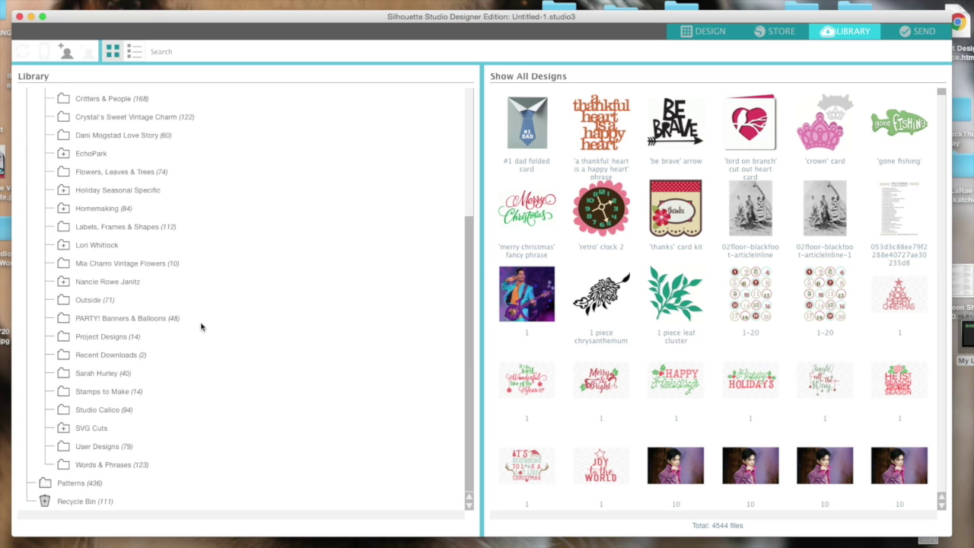
pyautogui.scroll(5, 201, 327)
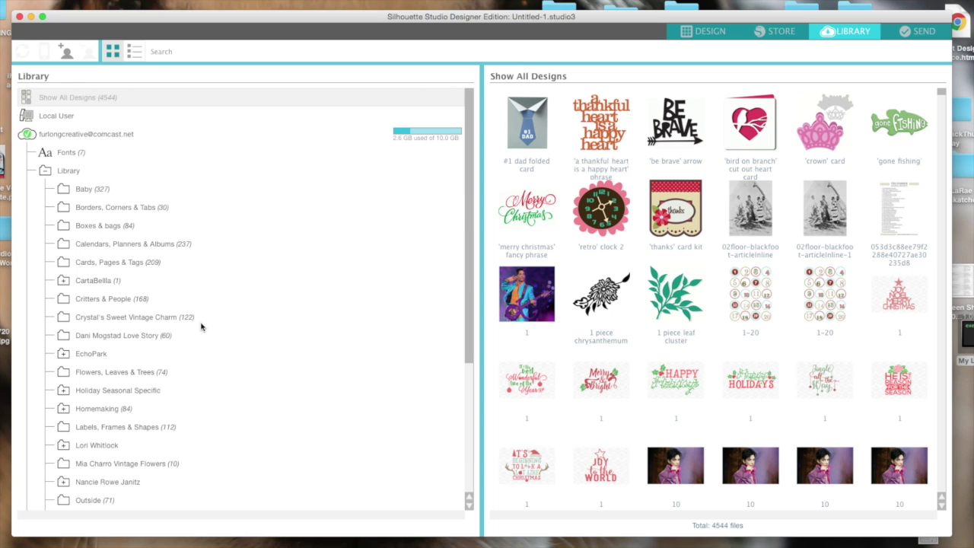
# - Switch to Local User and scroll its folders, including Recent Downloads (51) and User Designs (72)
pyautogui.click(47, 116)
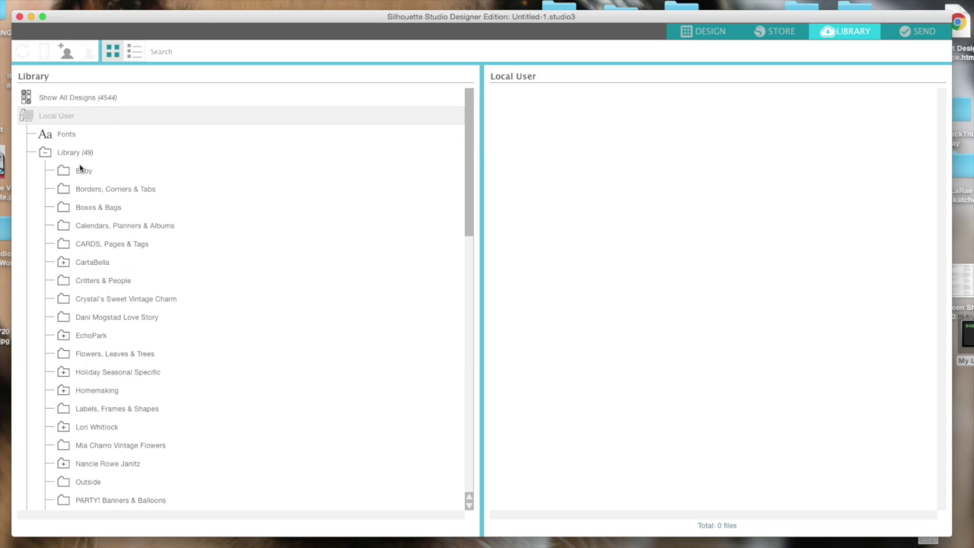
pyautogui.scroll(-1, 170, 408)
pyautogui.scroll(-5, 170, 409)
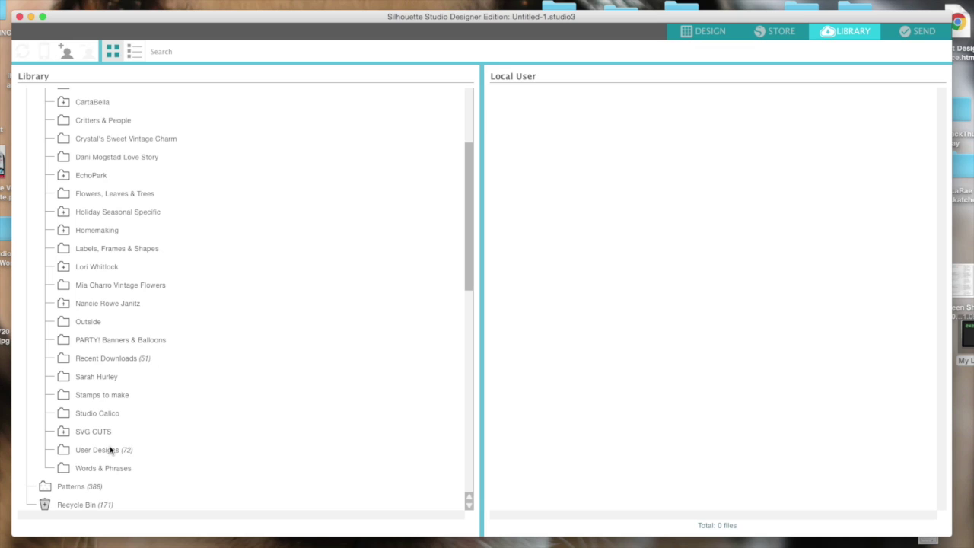
pyautogui.scroll(1, 135, 183)
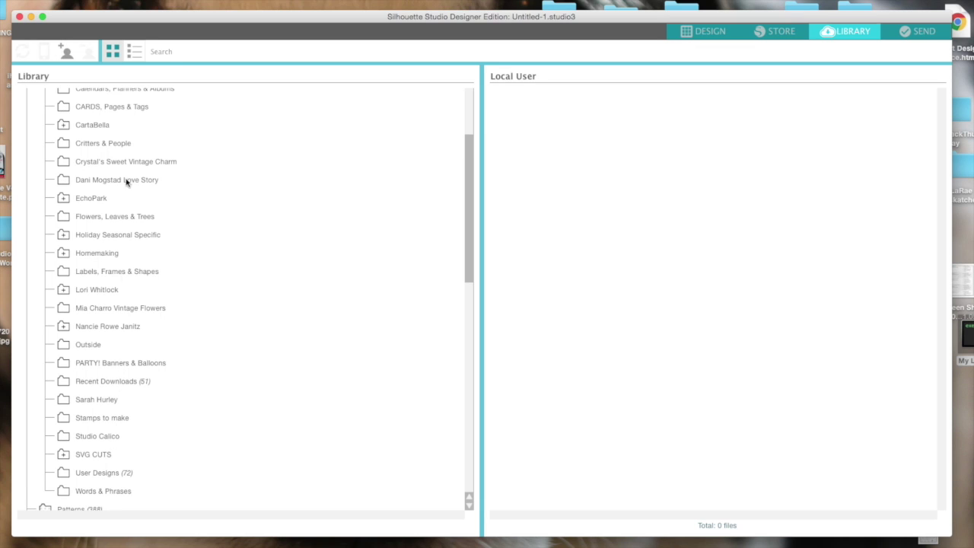
# - Browse the Recent Downloads folder, then return to all 4544 designs and begin a library search
pyautogui.click(137, 384)
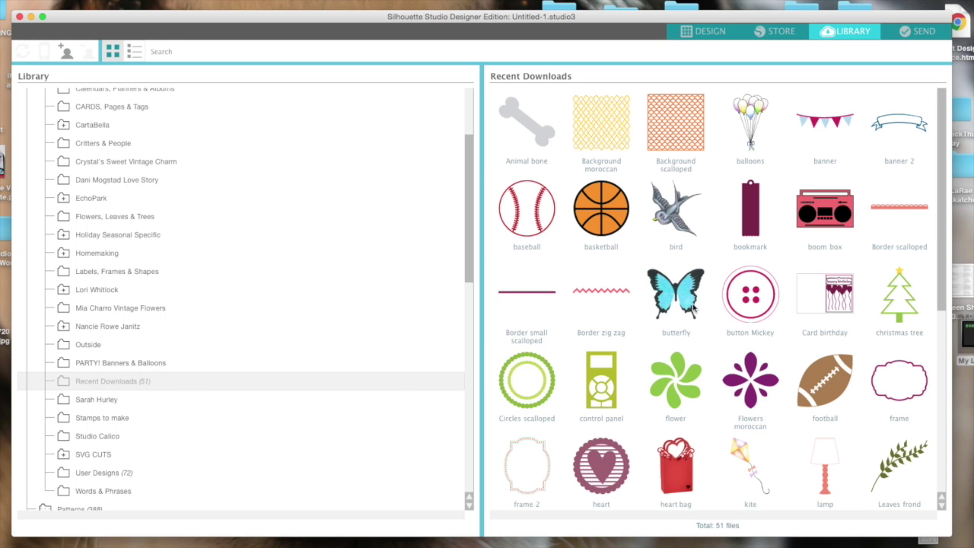
pyautogui.scroll(-5, 693, 308)
pyautogui.scroll(5, 693, 307)
pyautogui.scroll(-5, 692, 307)
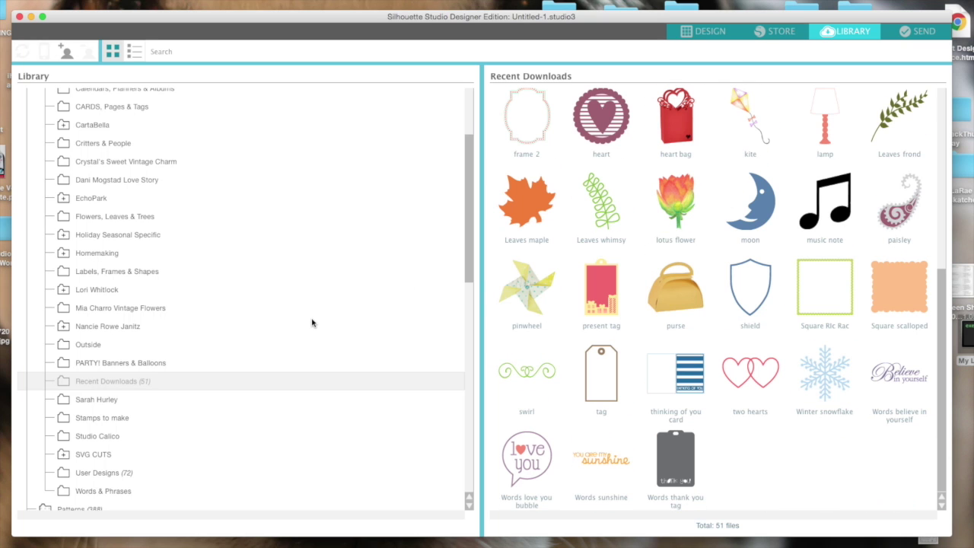
pyautogui.scroll(5, 312, 323)
pyautogui.click(81, 98)
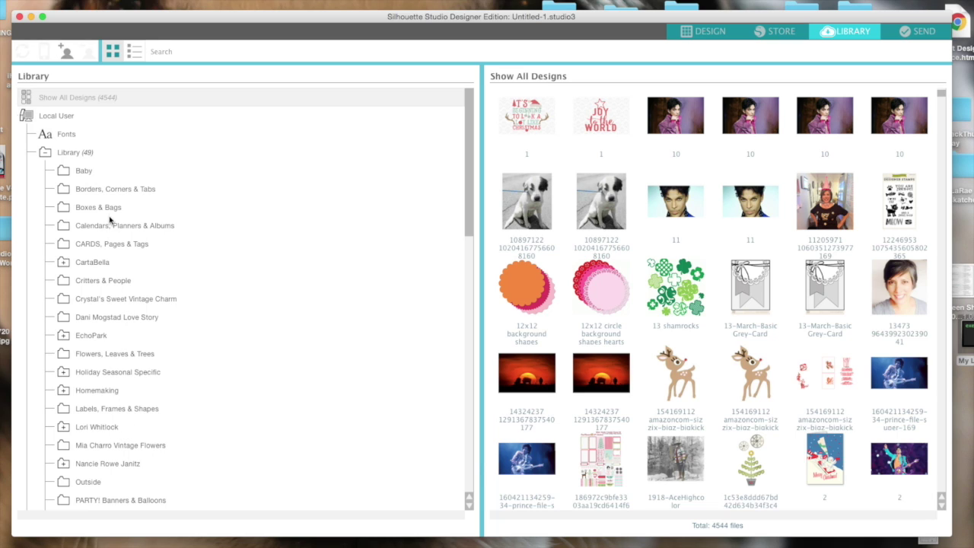
pyautogui.click(164, 52)
# - Search the library for 'card' (278 results), then check the Edit and File menus for a new-folder command
pyautogui.write('card')
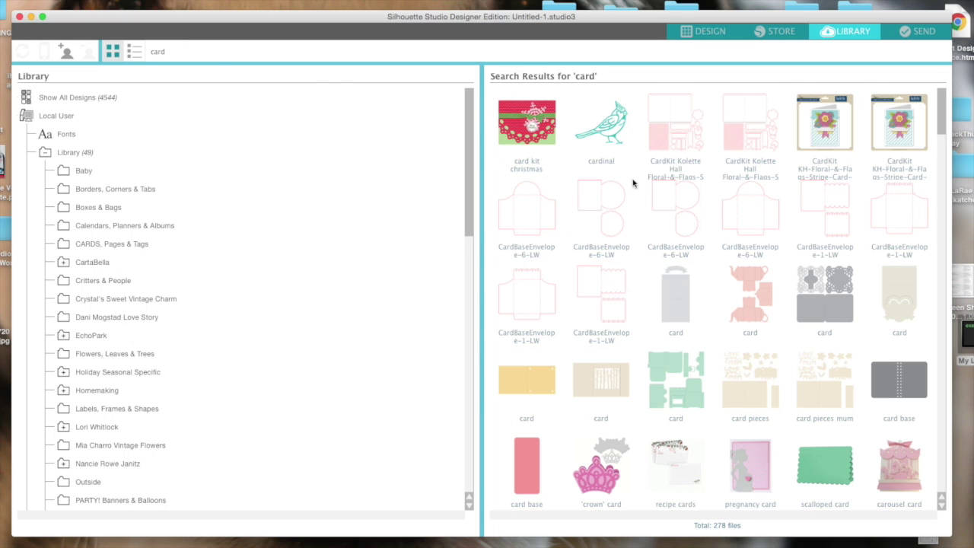
pyautogui.scroll(-10, 459, 381)
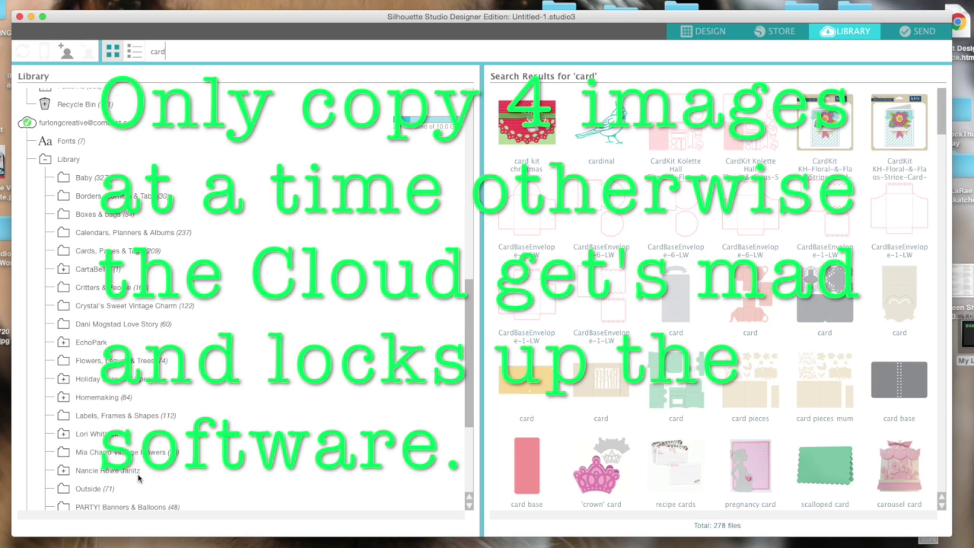
pyautogui.scroll(5, 138, 477)
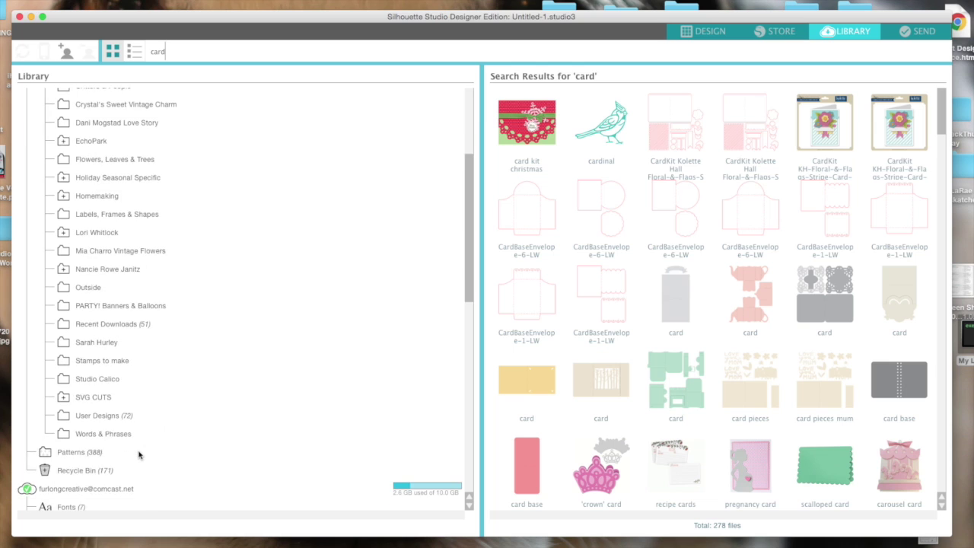
pyautogui.scroll(-8, 138, 454)
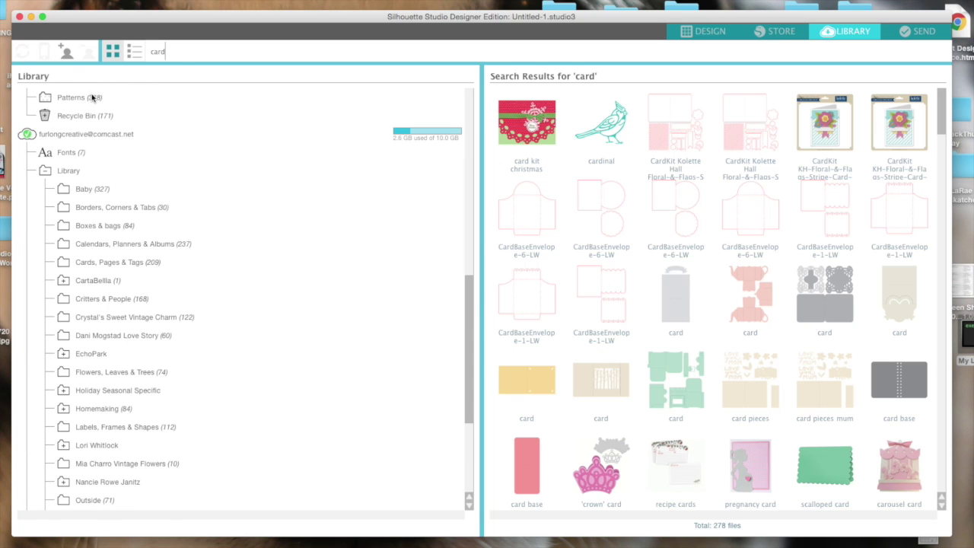
pyautogui.scroll(8, 91, 97)
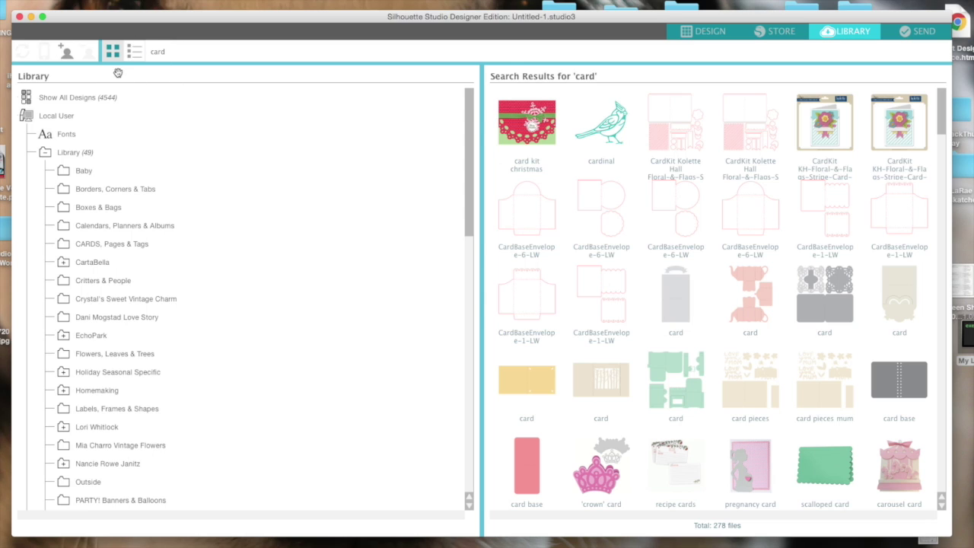
pyautogui.scroll(-5, 142, 272)
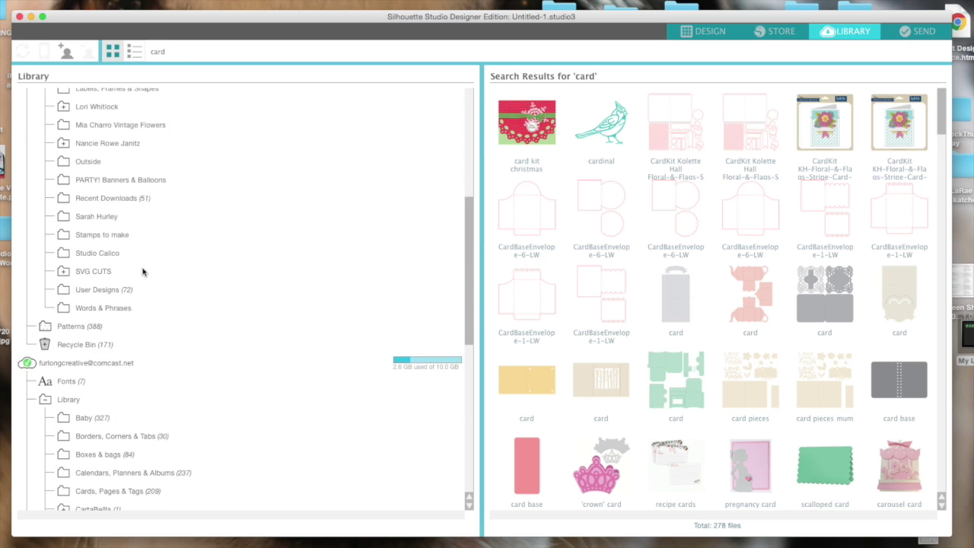
pyautogui.scroll(5, 142, 271)
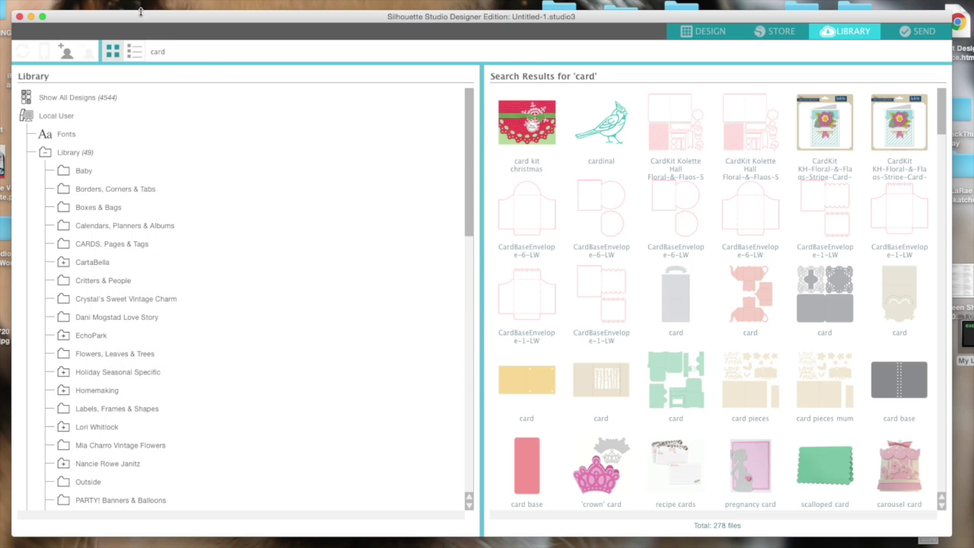
pyautogui.click(95, 3)
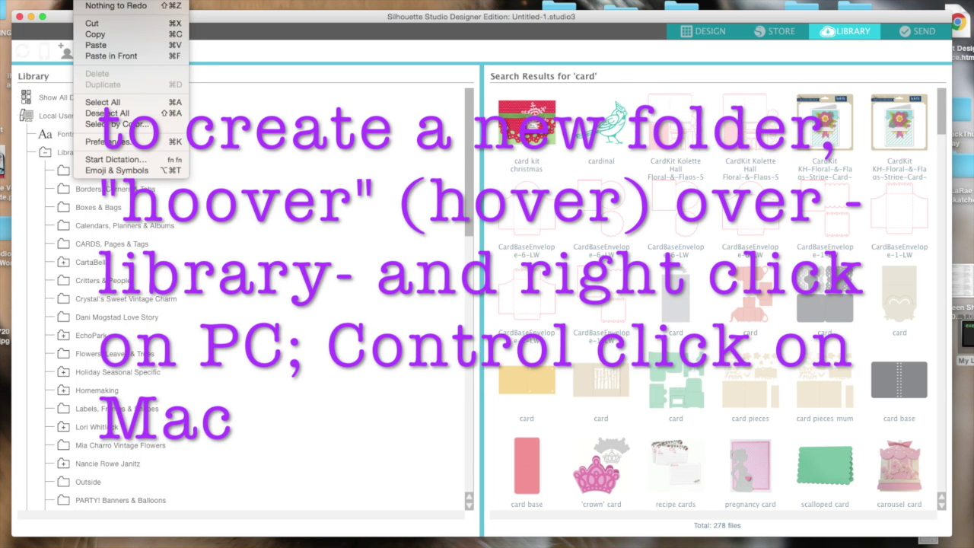
pyautogui.press('Left')
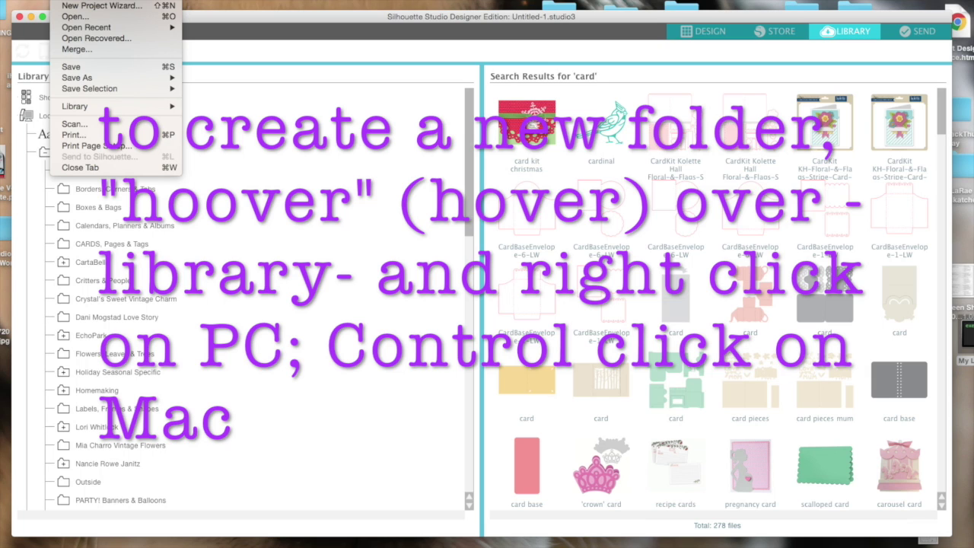
# - Expand the local SVG CUTS folder to reveal card subfolders like BirchTree Card and Teapot Box Card
pyautogui.press('Escape')
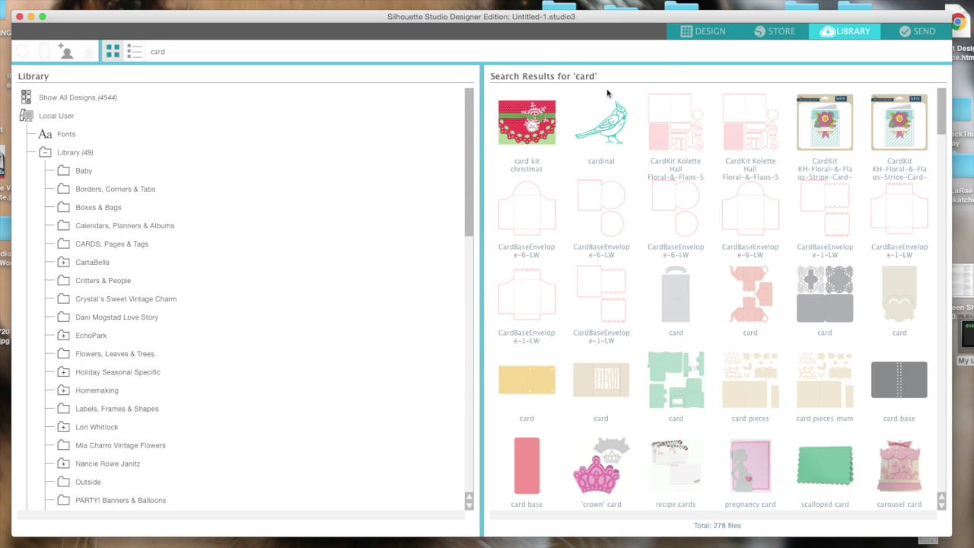
pyautogui.scroll(-10, 343, 237)
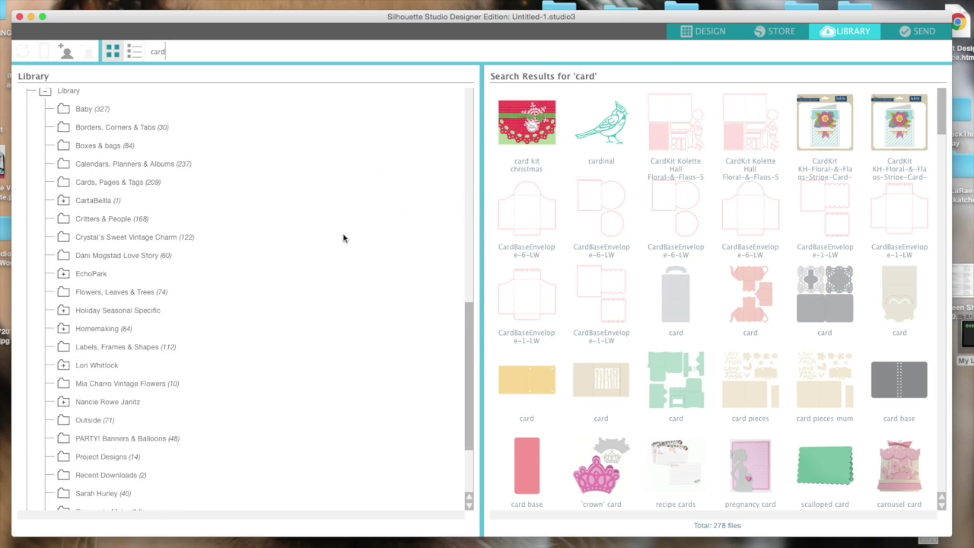
pyautogui.scroll(-3, 177, 124)
pyautogui.scroll(4, 194, 187)
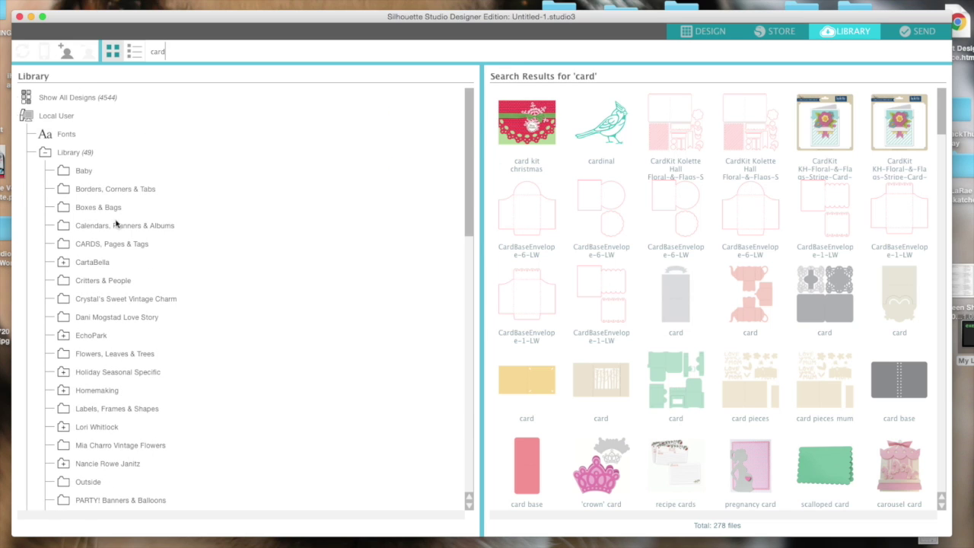
pyautogui.scroll(-5, 155, 324)
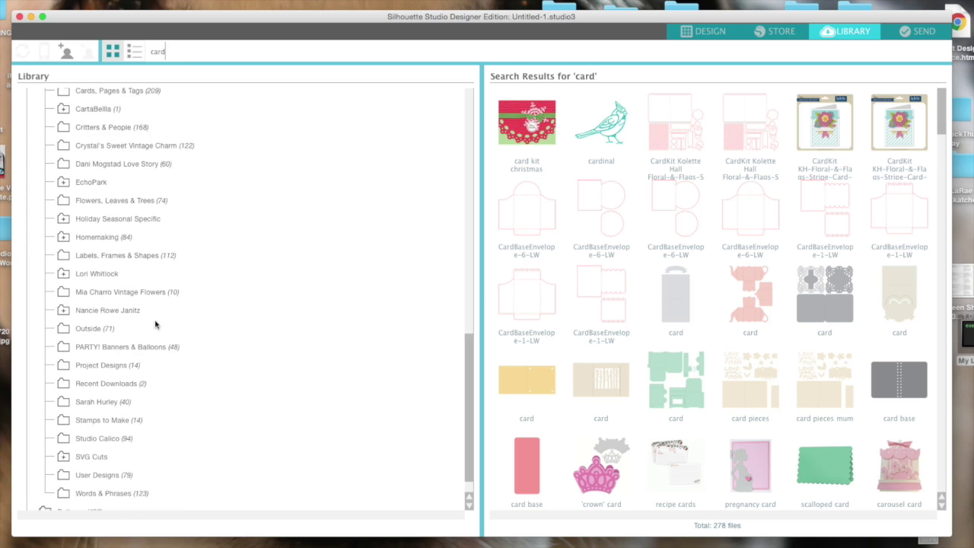
pyautogui.scroll(10, 150, 335)
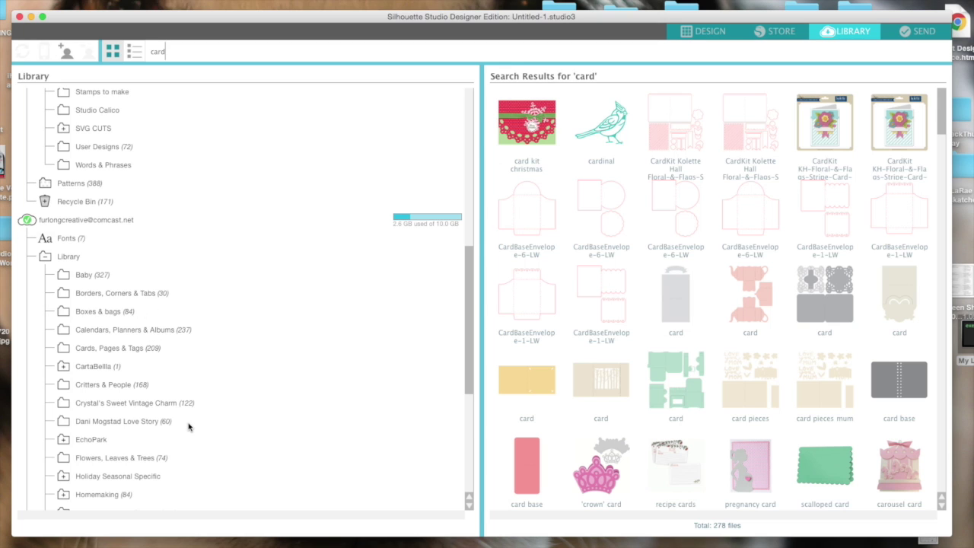
pyautogui.scroll(-5, 190, 427)
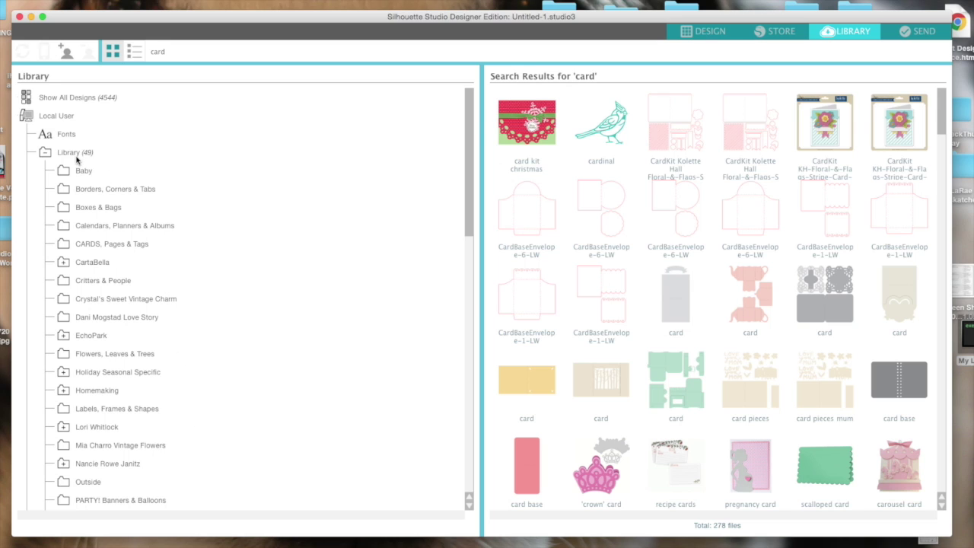
pyautogui.scroll(-5, 183, 327)
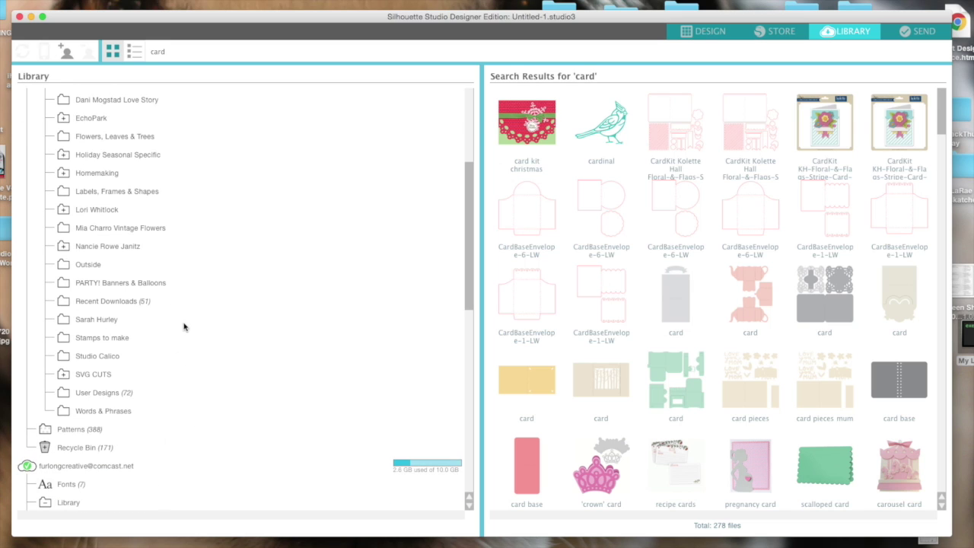
pyautogui.click(64, 374)
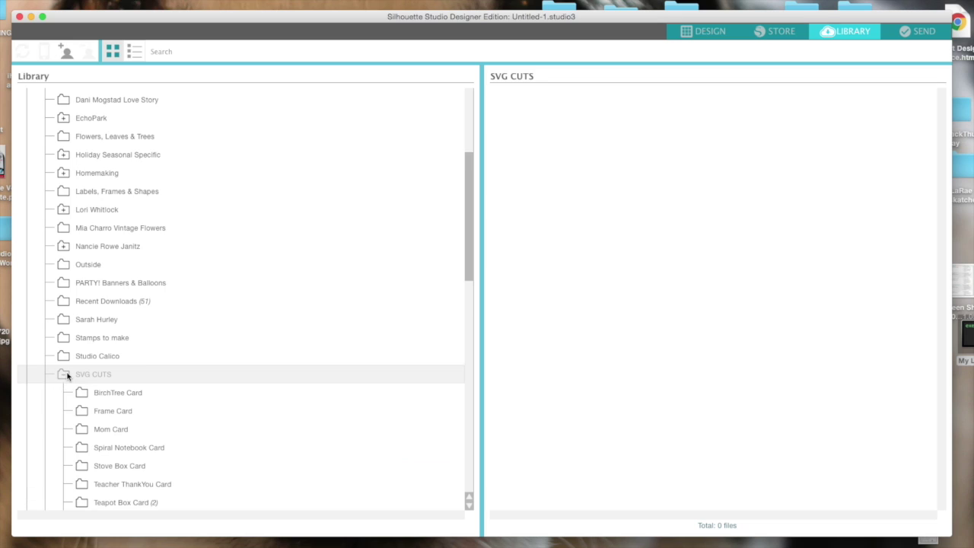
# - Collapse SVG CUTS and drag the local Studio Calico folder into the cloud Library
pyautogui.click(65, 375)
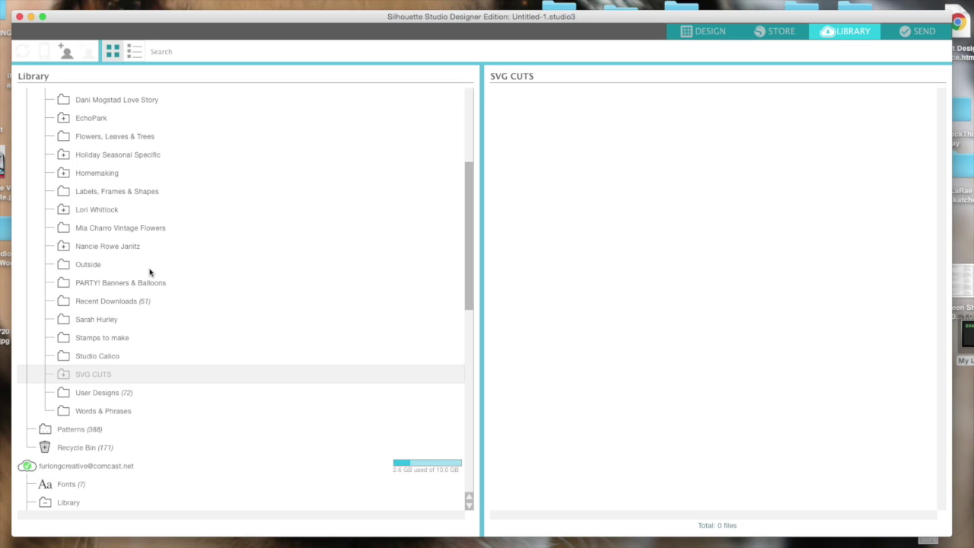
pyautogui.scroll(-8, 150, 272)
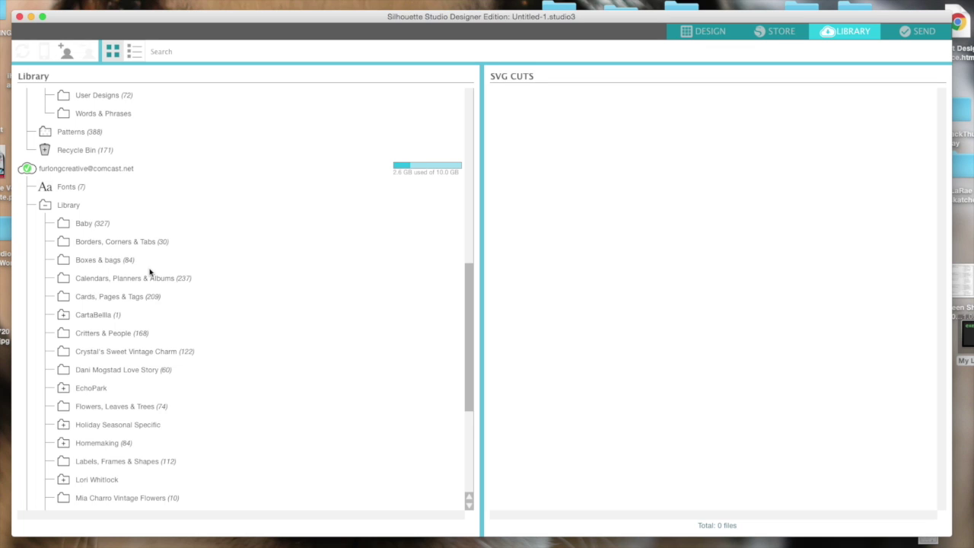
pyautogui.scroll(-4, 150, 272)
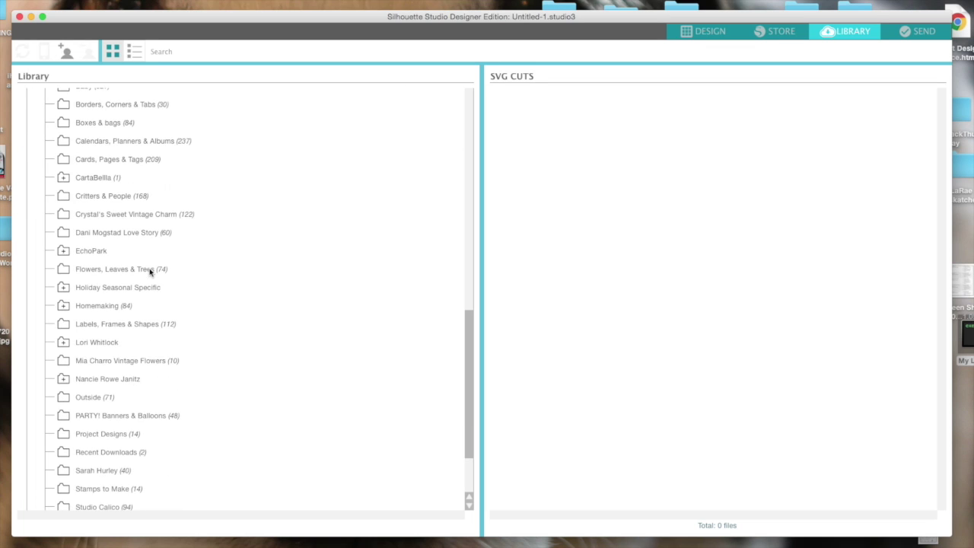
pyautogui.scroll(-3, 150, 272)
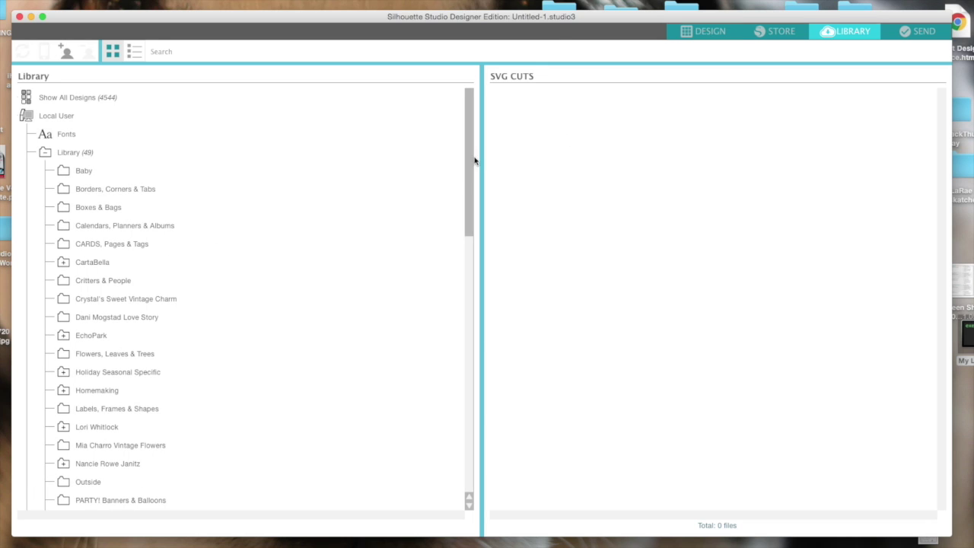
pyautogui.scroll(-10, 190, 327)
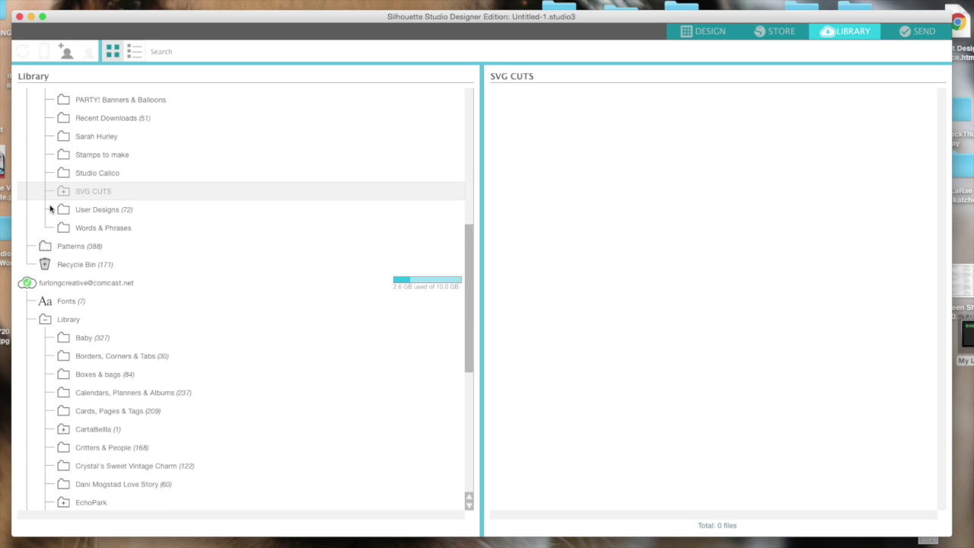
pyautogui.moveTo(63, 174); pyautogui.dragTo(43, 320)
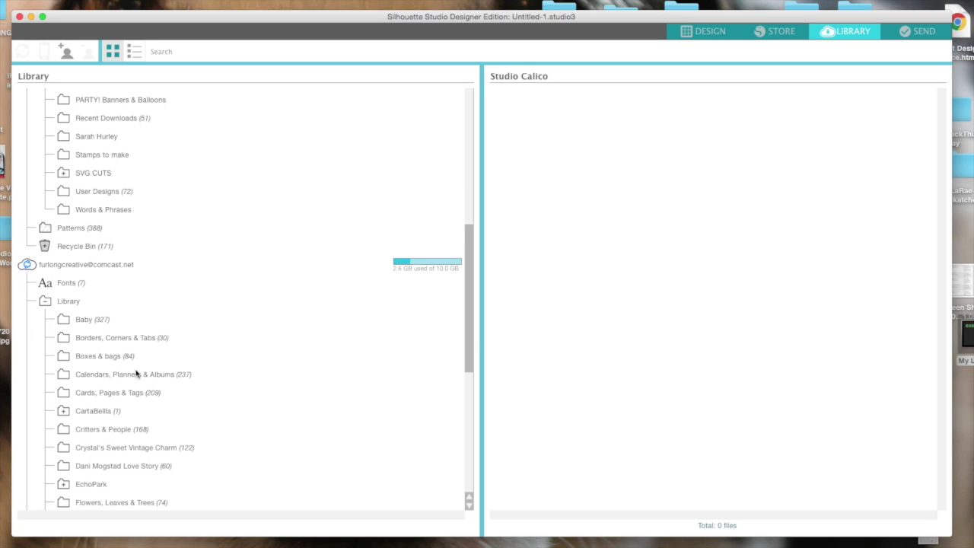
pyautogui.scroll(-5, 136, 373)
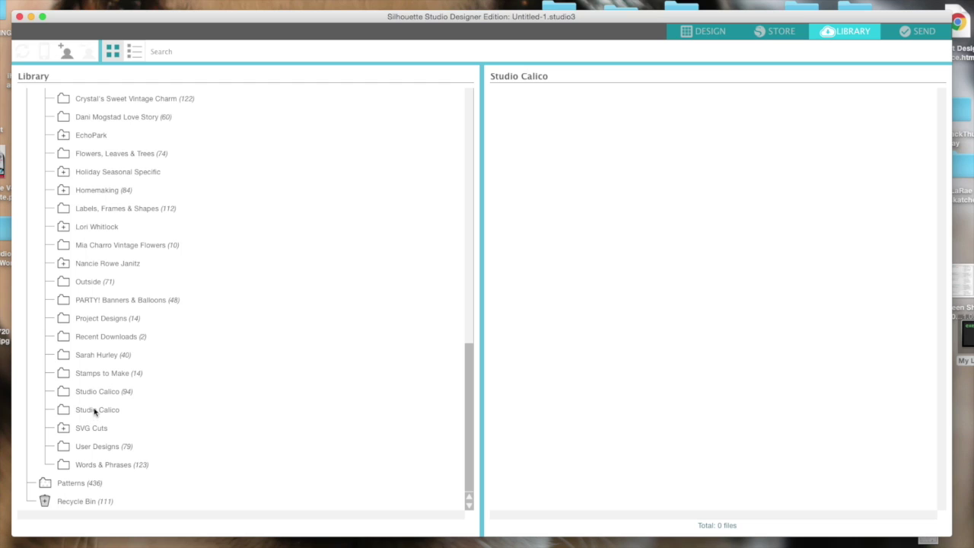
# - Select the copied Studio Calico folder and start a rename, then cancel it
pyautogui.click(55, 411)
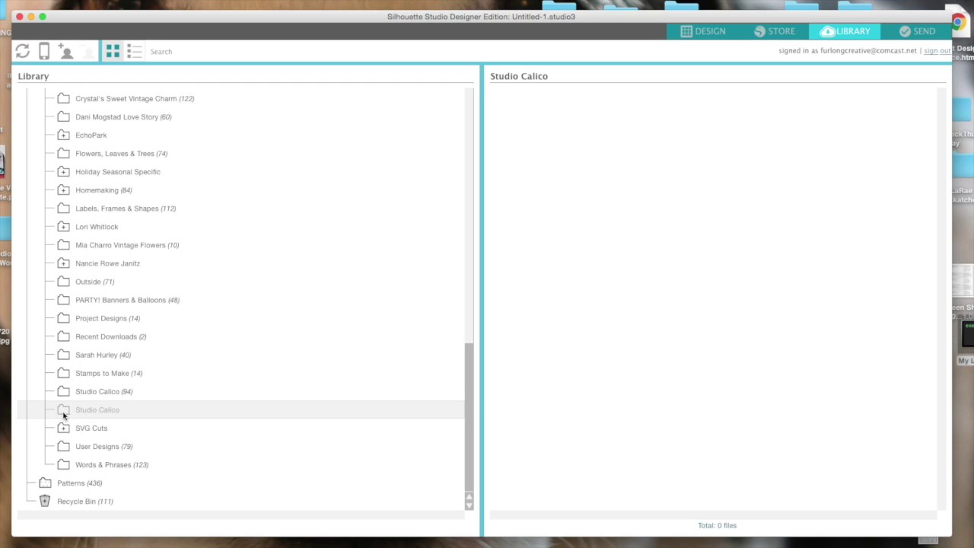
pyautogui.click(95, 411)
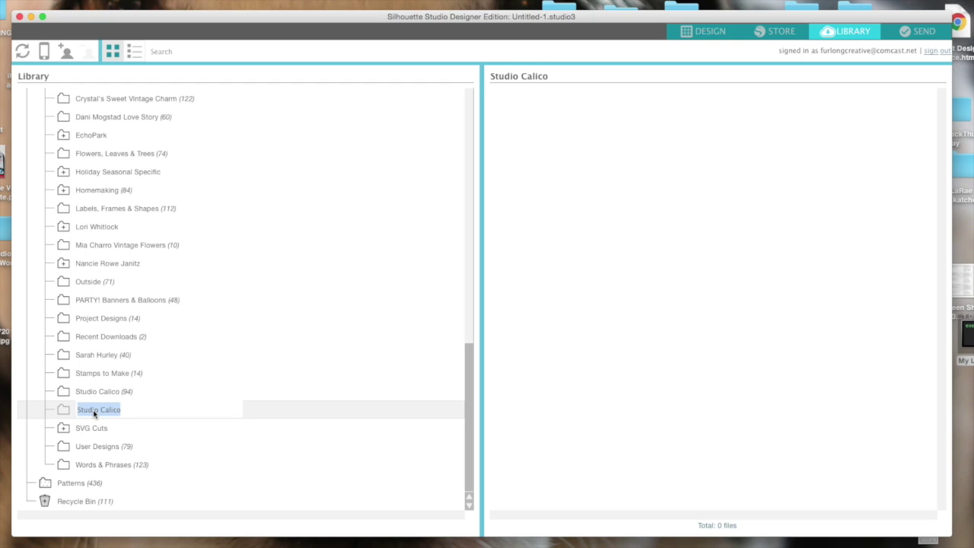
pyautogui.press('BackSpace')
pyautogui.press('Escape')
# - Rename the copied cloud folder to 'test'
pyautogui.click(117, 412)
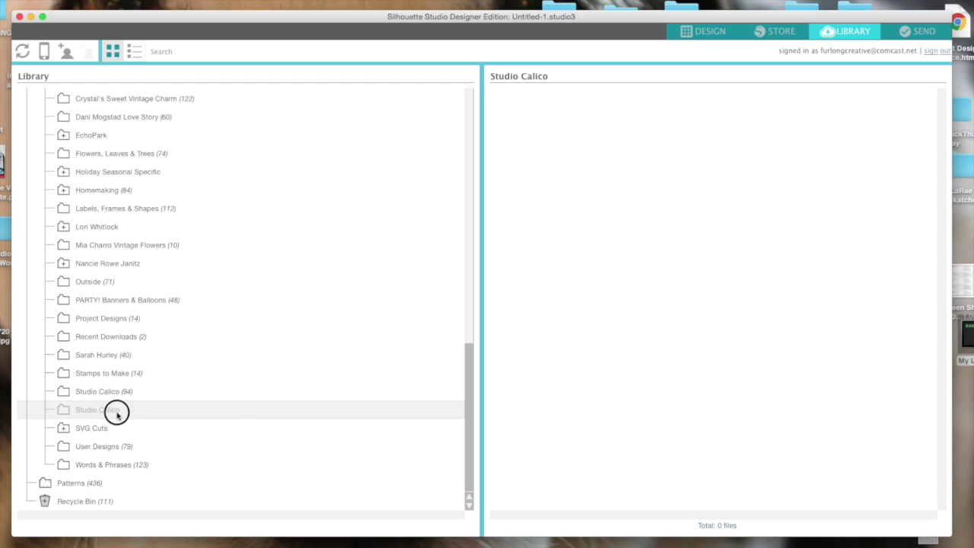
pyautogui.click(56, 410)
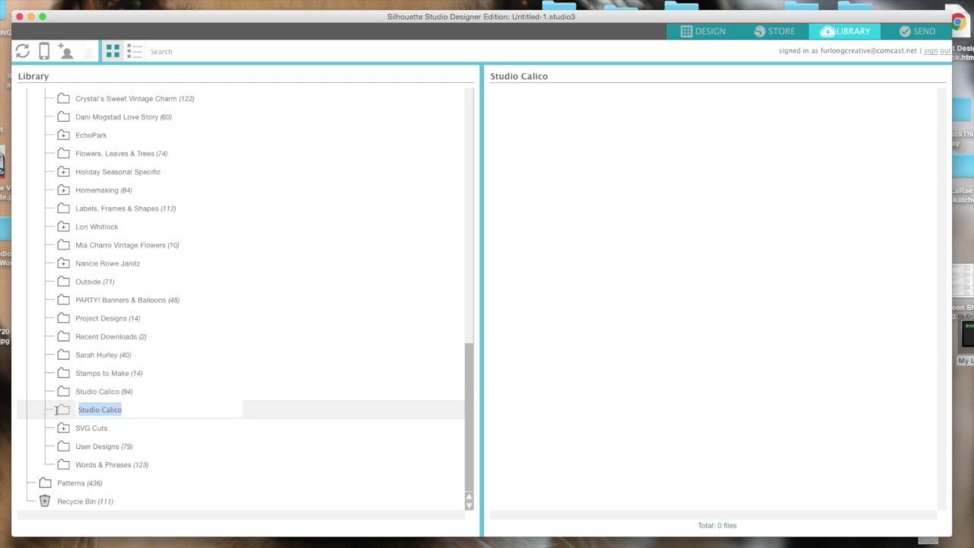
pyautogui.write('te')
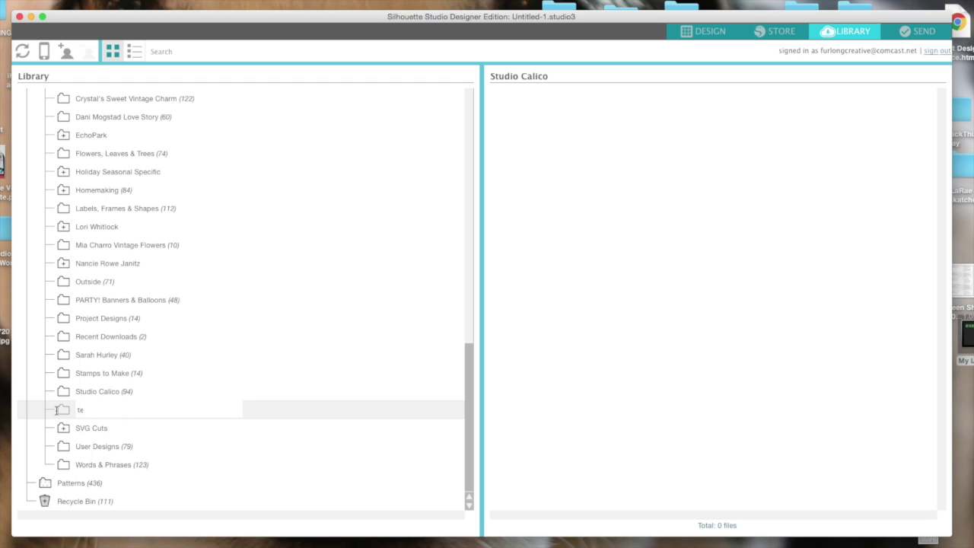
pyautogui.write('st')
pyautogui.press('Return')
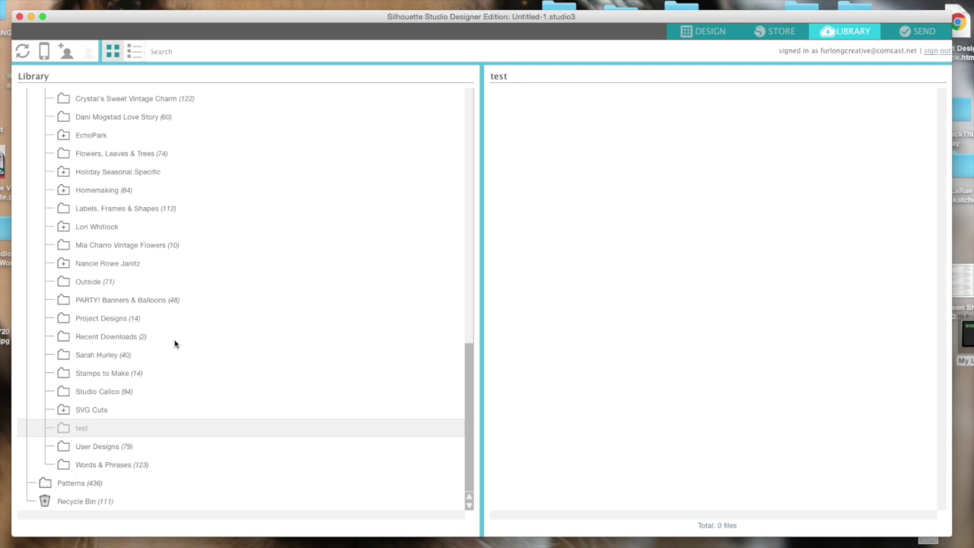
pyautogui.scroll(3, 175, 342)
pyautogui.scroll(5, 163, 252)
pyautogui.scroll(3, 162, 252)
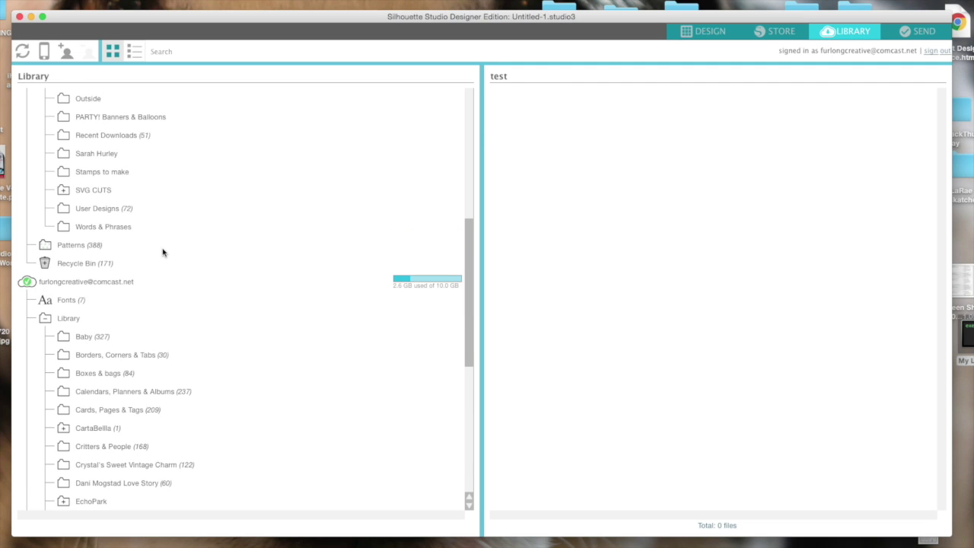
pyautogui.scroll(-5, 77, 172)
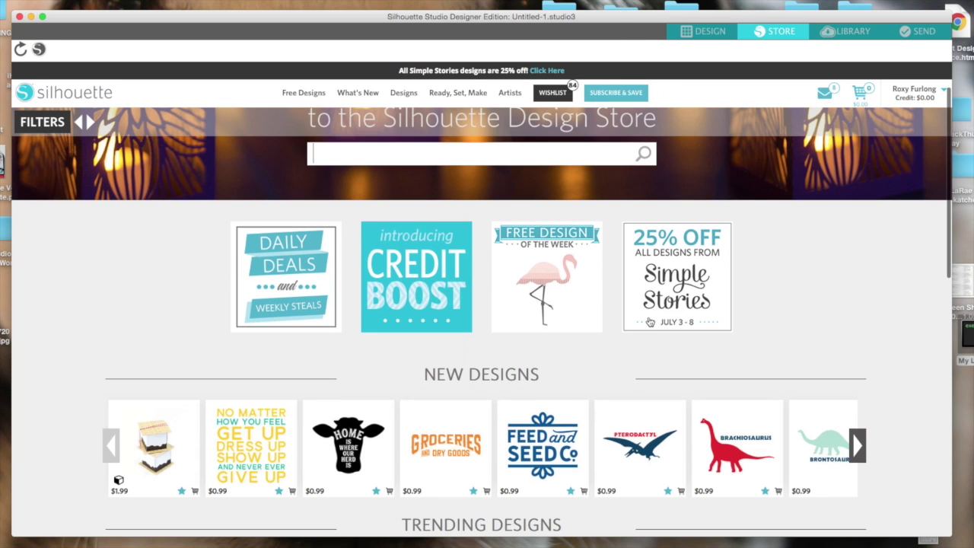
pyautogui.scroll(-2, 649, 321)
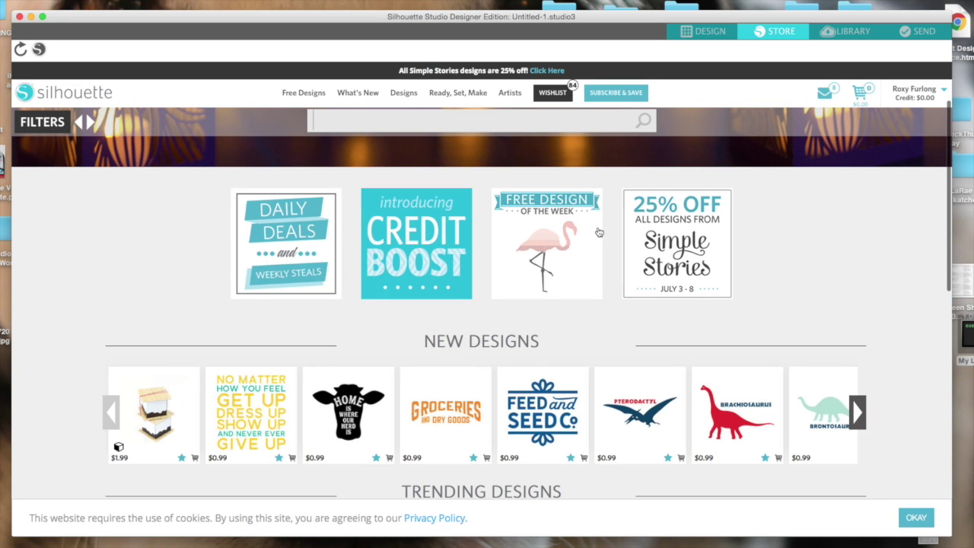
# - Leave the Design Store and return to the blank Untitled-1 design page
pyautogui.click(703, 32)
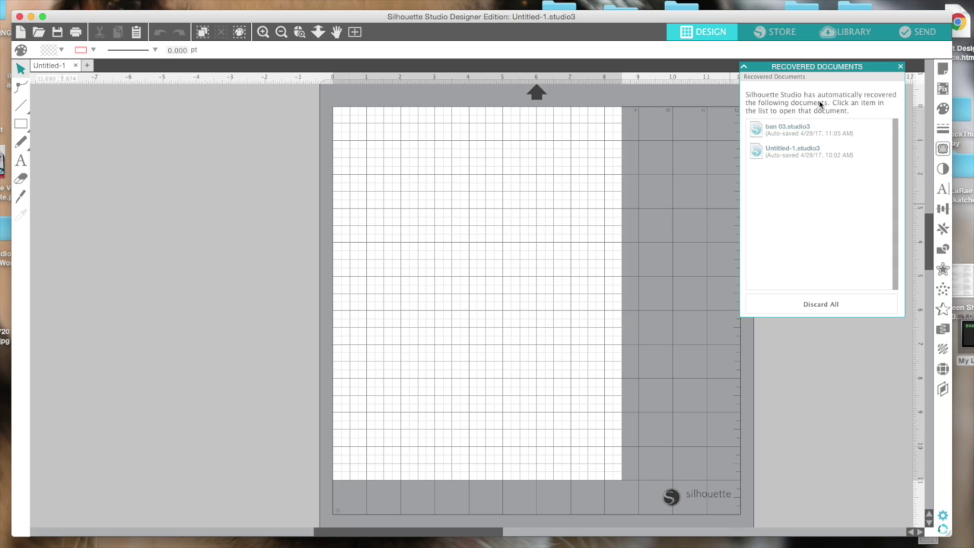
# - Dismiss Recovered Documents, then open, reposition, and close the Transform panel
pyautogui.click(900, 68)
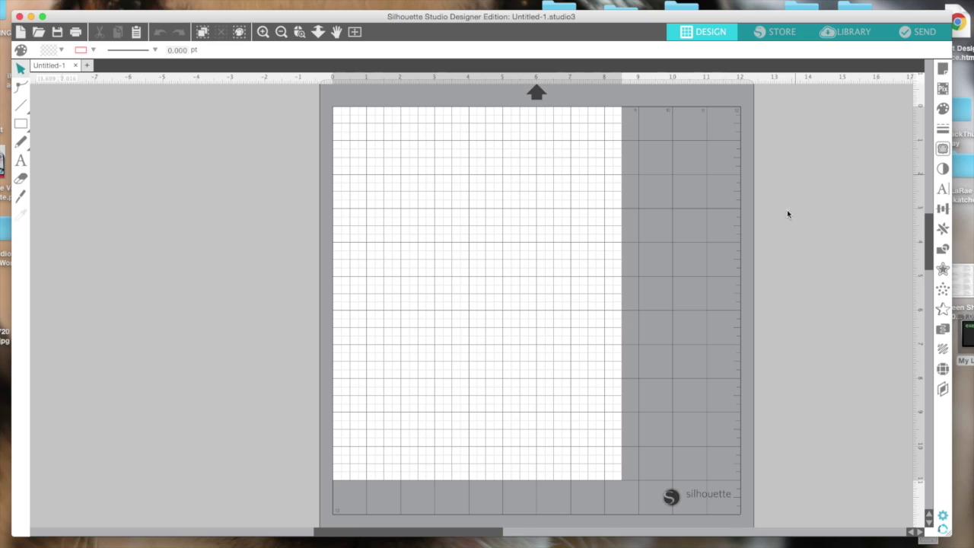
pyautogui.click(942, 208)
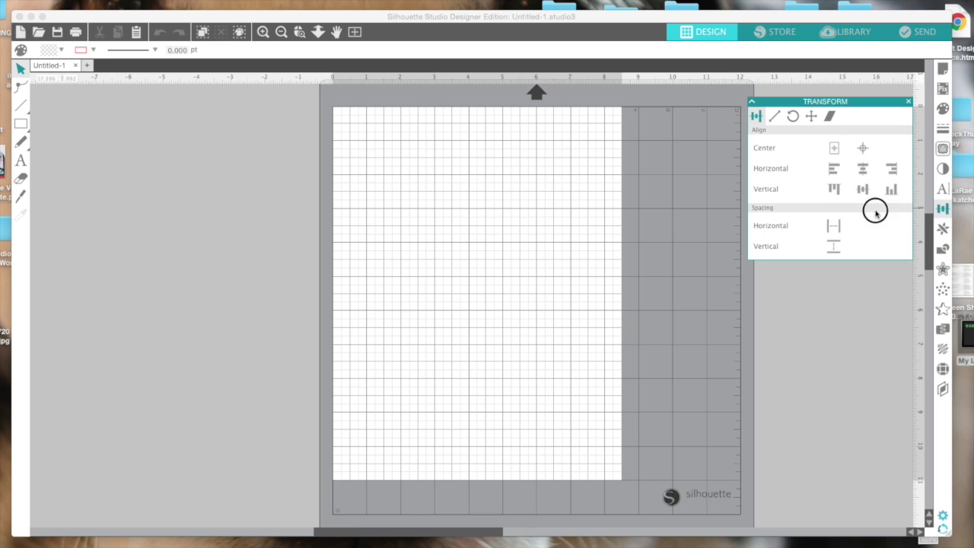
pyautogui.moveTo(847, 90); pyautogui.dragTo(769, 102)
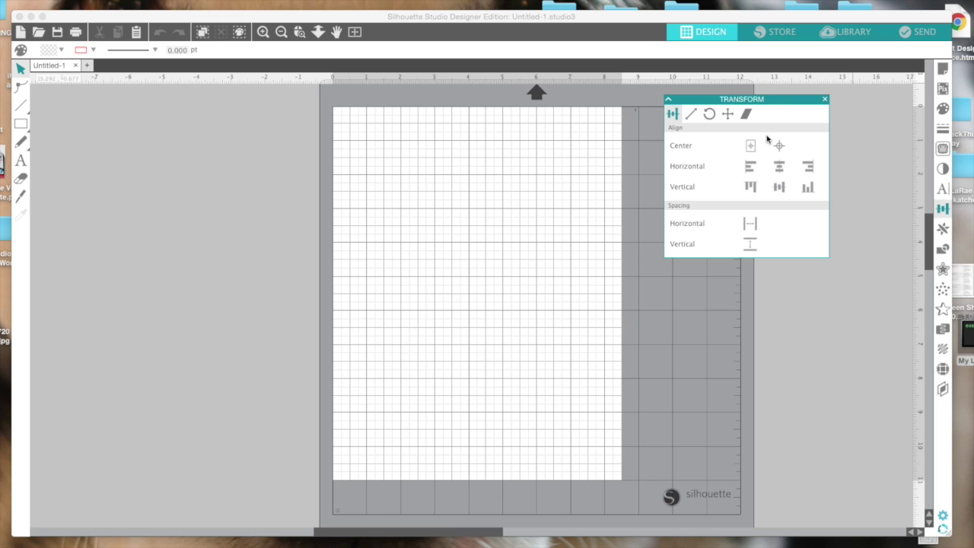
pyautogui.moveTo(781, 100); pyautogui.dragTo(801, 105)
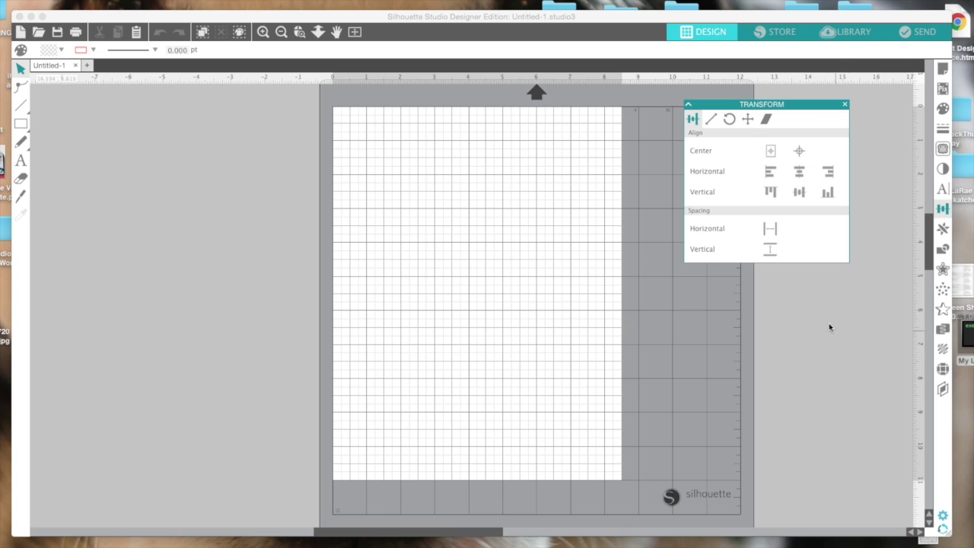
pyautogui.click(845, 107)
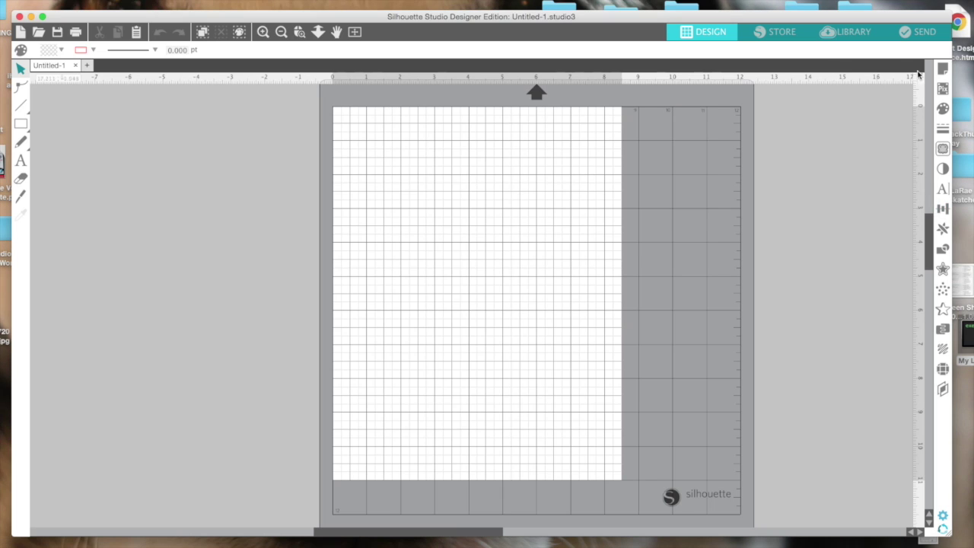
# - Preview the Fill, Line Style and Trace panels, then Image Effects' brightness, colorize and Gamma options
pyautogui.click(943, 111)
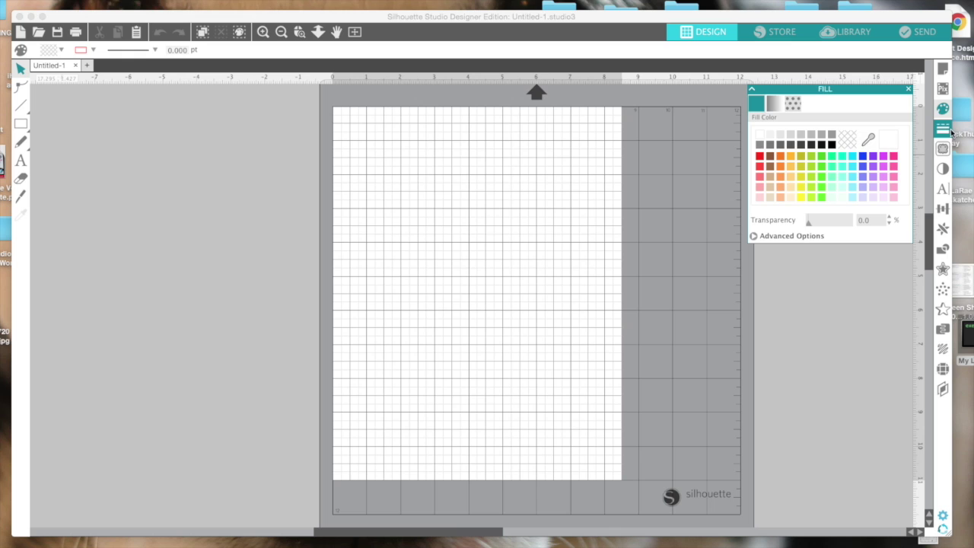
pyautogui.click(946, 133)
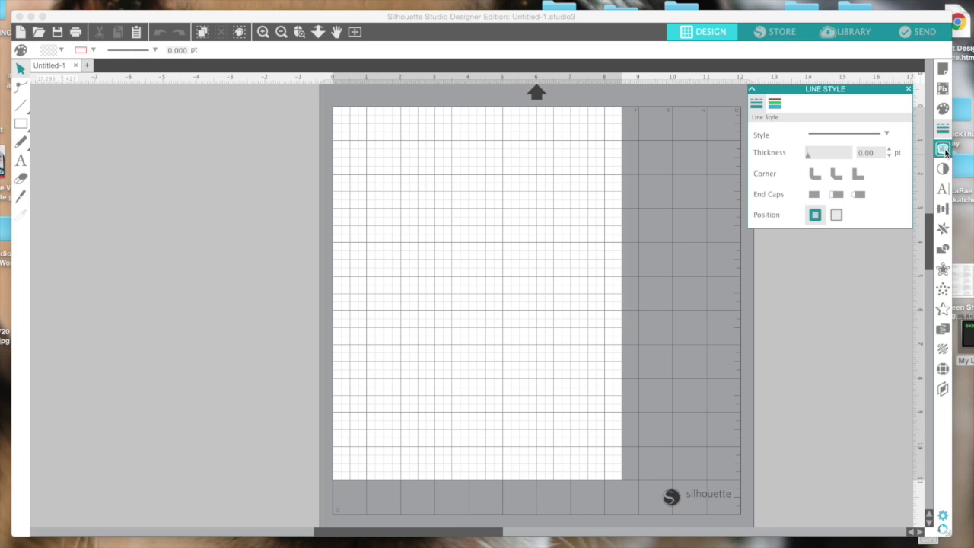
pyautogui.click(944, 151)
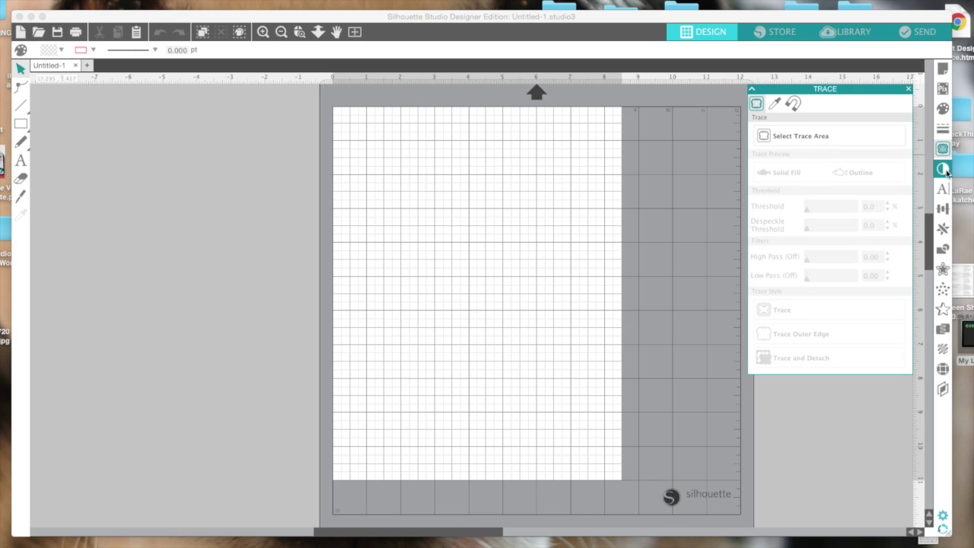
pyautogui.click(944, 170)
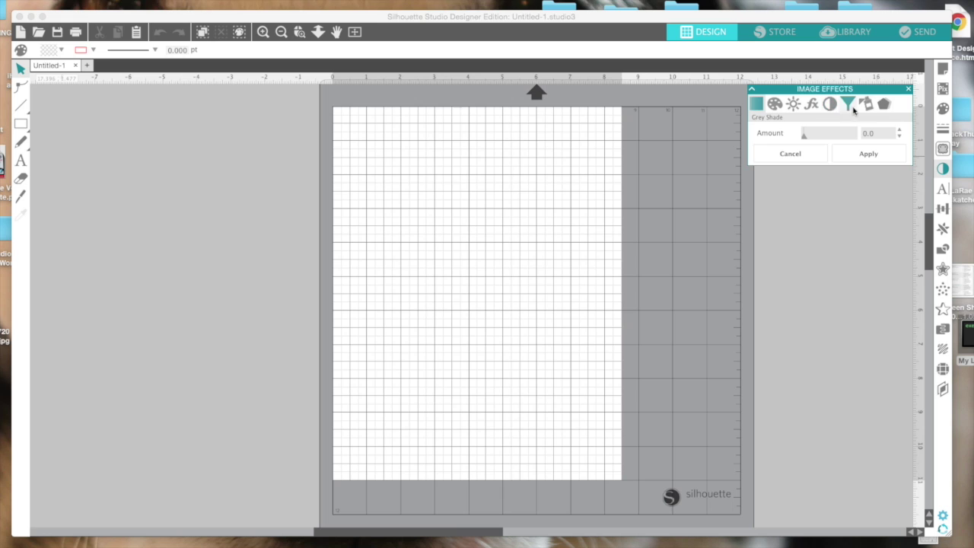
pyautogui.click(792, 104)
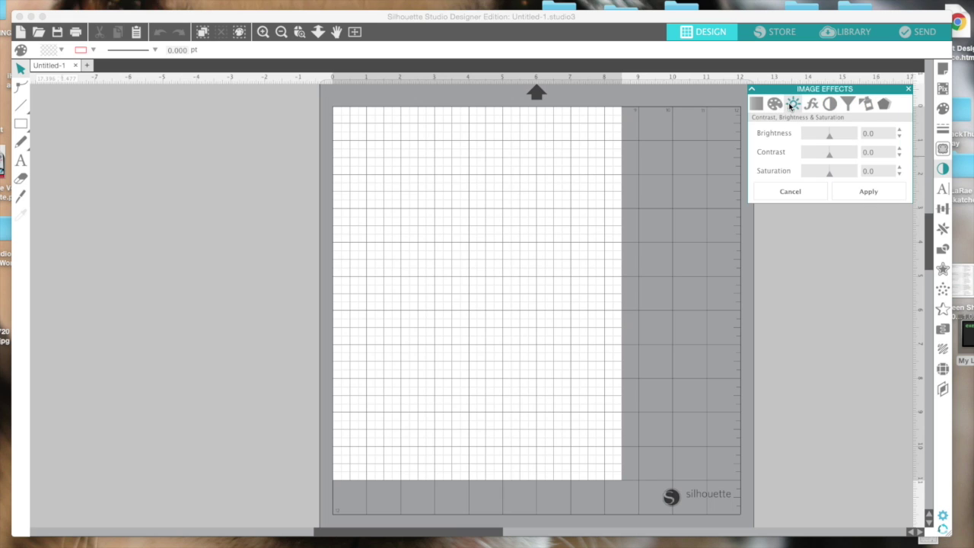
pyautogui.click(774, 103)
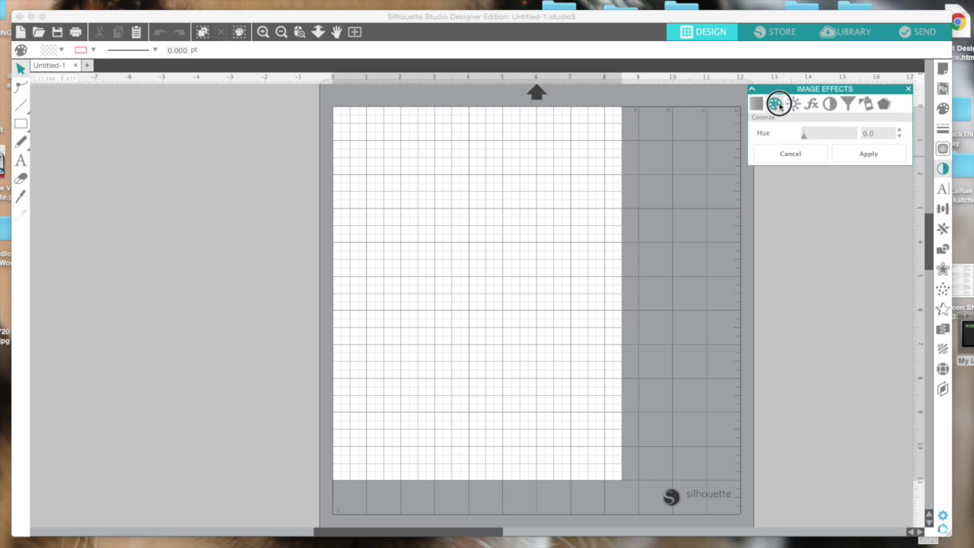
pyautogui.click(811, 105)
pyautogui.click(908, 89)
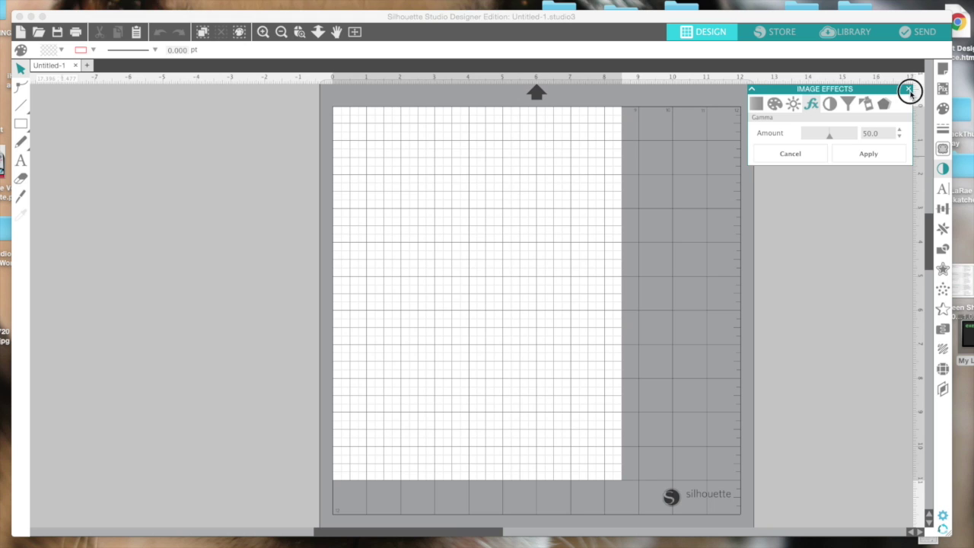
# - Check the Transform rotation settings and Replicate panel, ending on the Emboss options with 0.100 in spacing
pyautogui.click(942, 215)
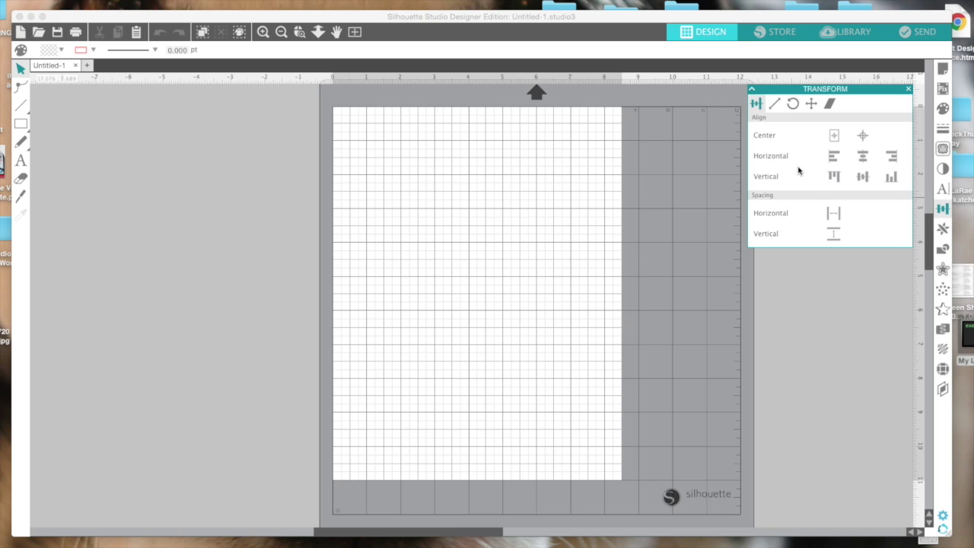
pyautogui.click(792, 104)
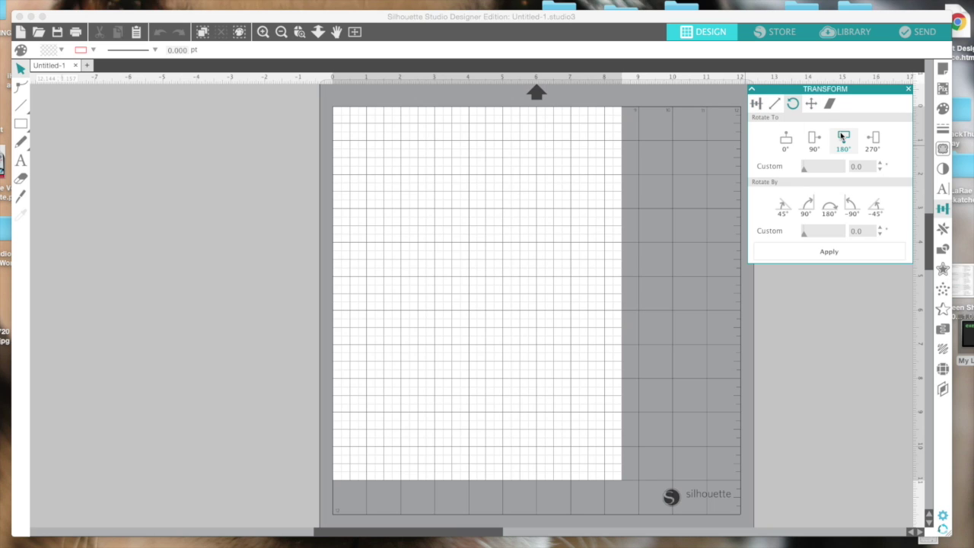
pyautogui.click(908, 91)
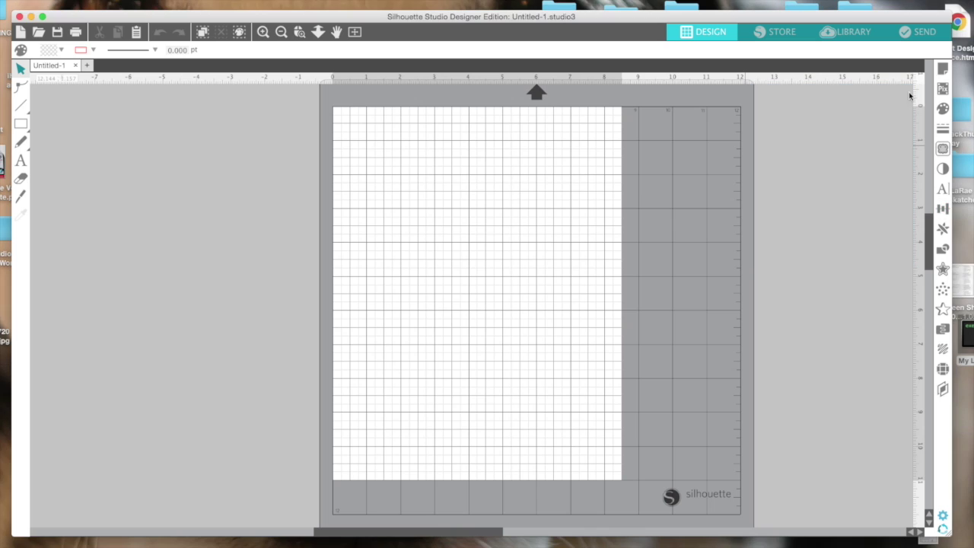
pyautogui.click(942, 232)
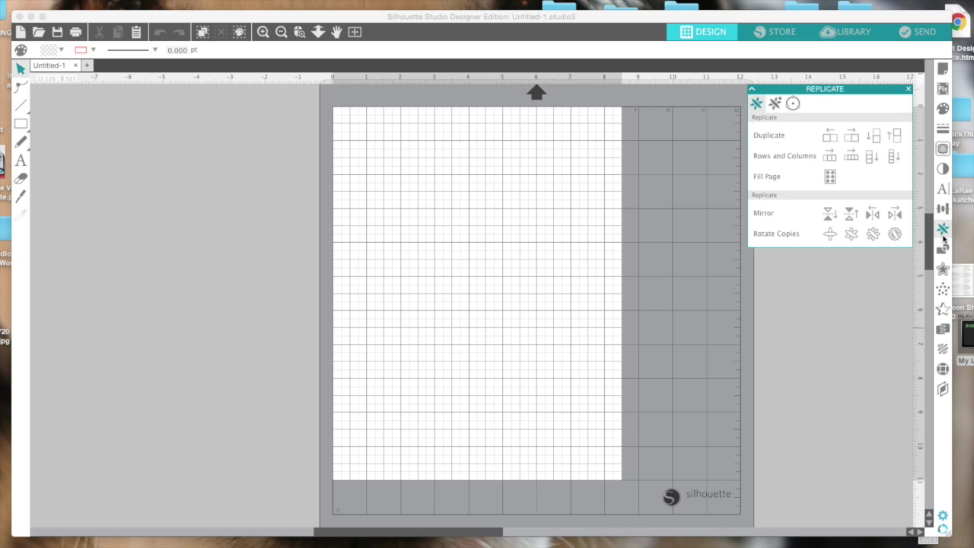
pyautogui.click(908, 89)
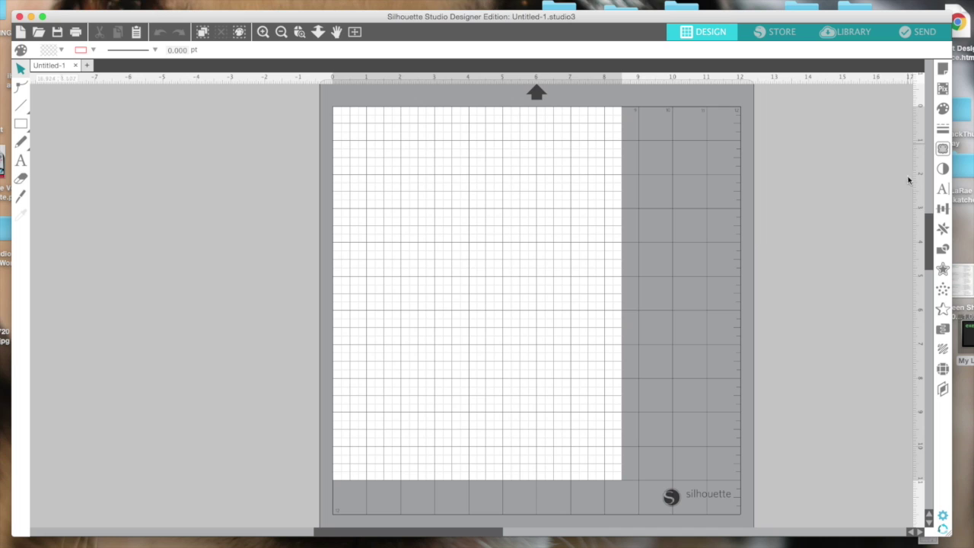
pyautogui.click(943, 309)
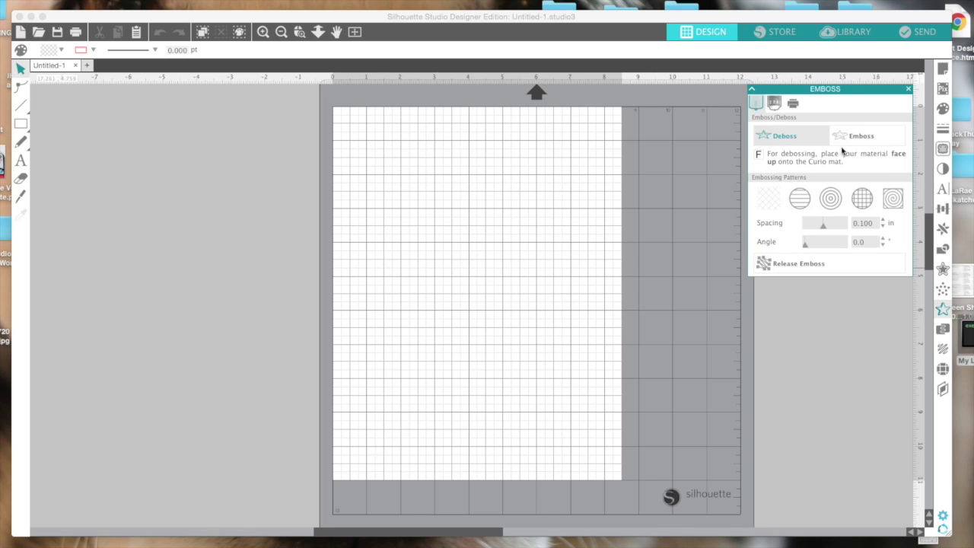
# - Draw a looping freehand curve on the mat with the freehand drawing tool
pyautogui.click(21, 142)
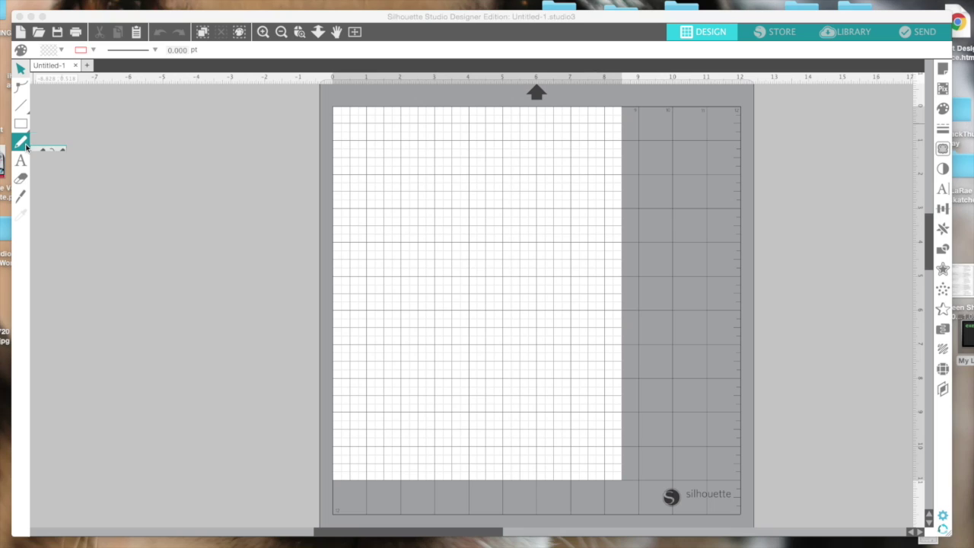
pyautogui.click(39, 142)
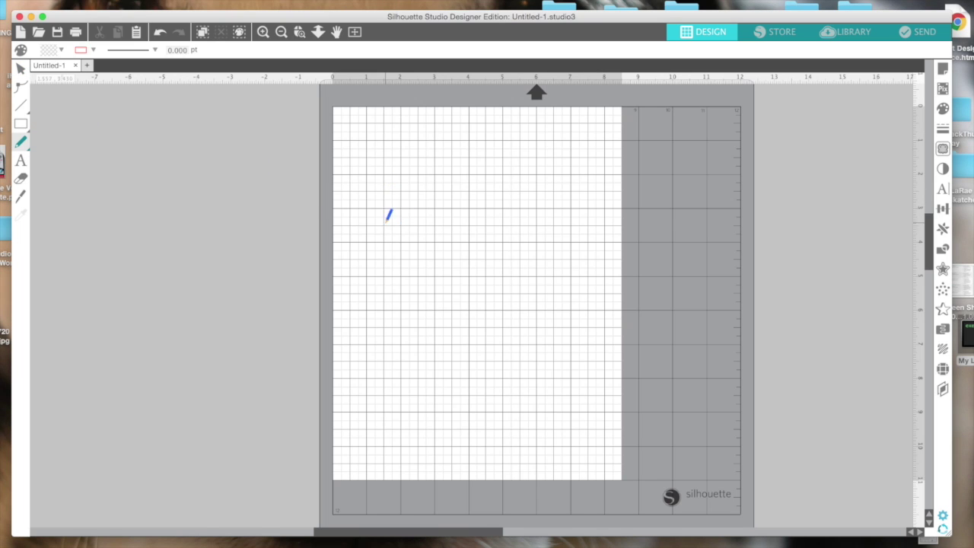
pyautogui.moveTo(375, 206)
pyautogui.mouseDown()
pyautogui.moveTo(385, 168)
pyautogui.moveTo(525, 169)
pyautogui.moveTo(470, 255)
pyautogui.moveTo(520, 317)
pyautogui.moveTo(501, 258)
pyautogui.moveTo(442, 271)
pyautogui.moveTo(471, 221)
pyautogui.moveTo(495, 234)
pyautogui.mouseUp()
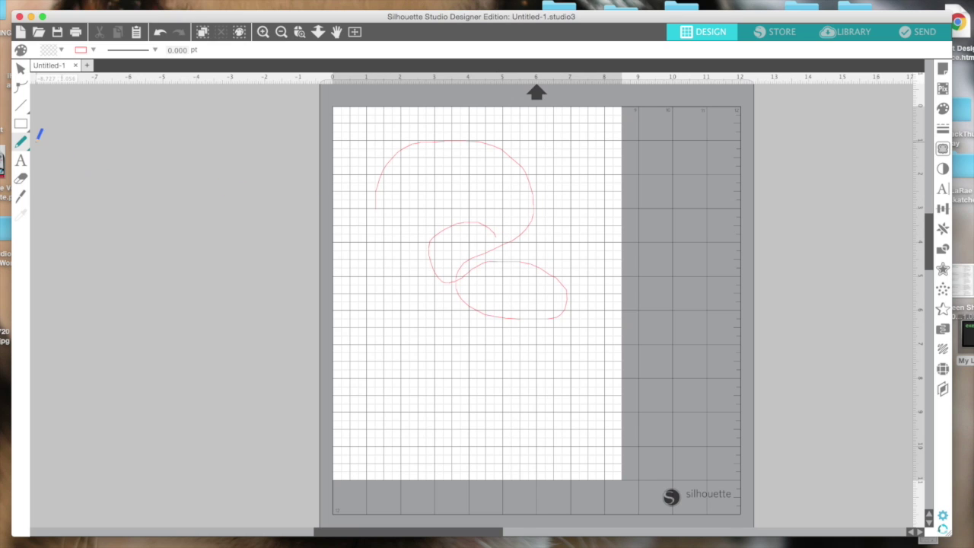
# - Switch to point editing, look over the shape and pencil flyouts, then choose the Text tool
pyautogui.click(20, 83)
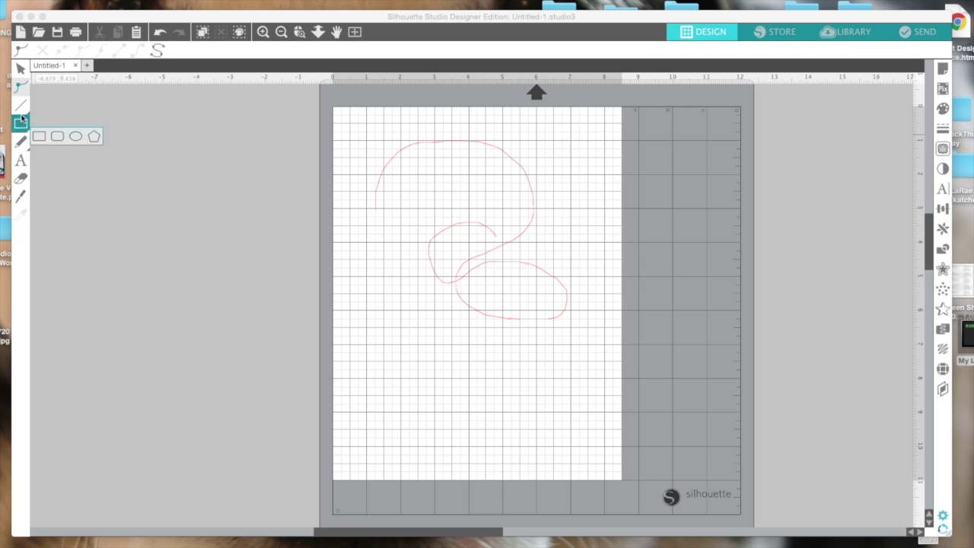
pyautogui.moveTo(21, 124)
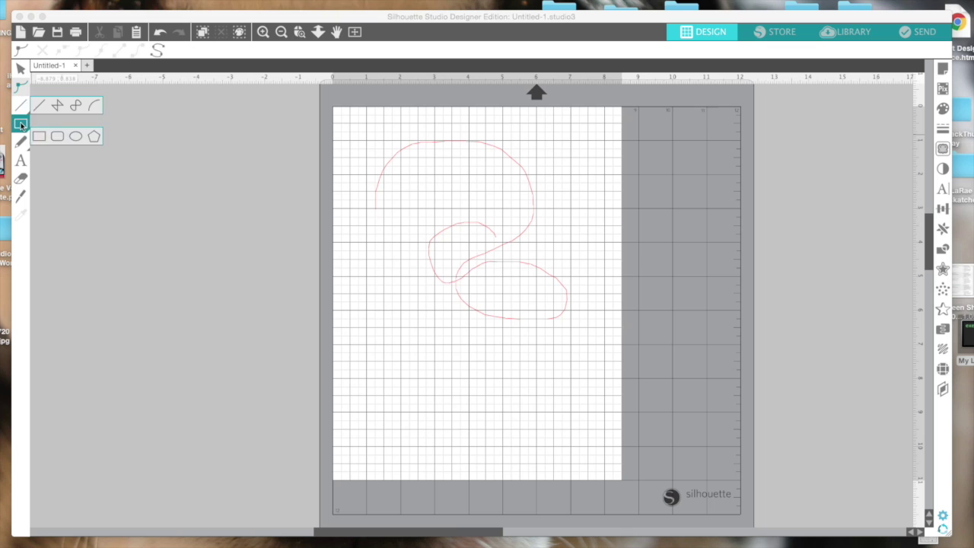
pyautogui.moveTo(21, 143)
pyautogui.click(21, 161)
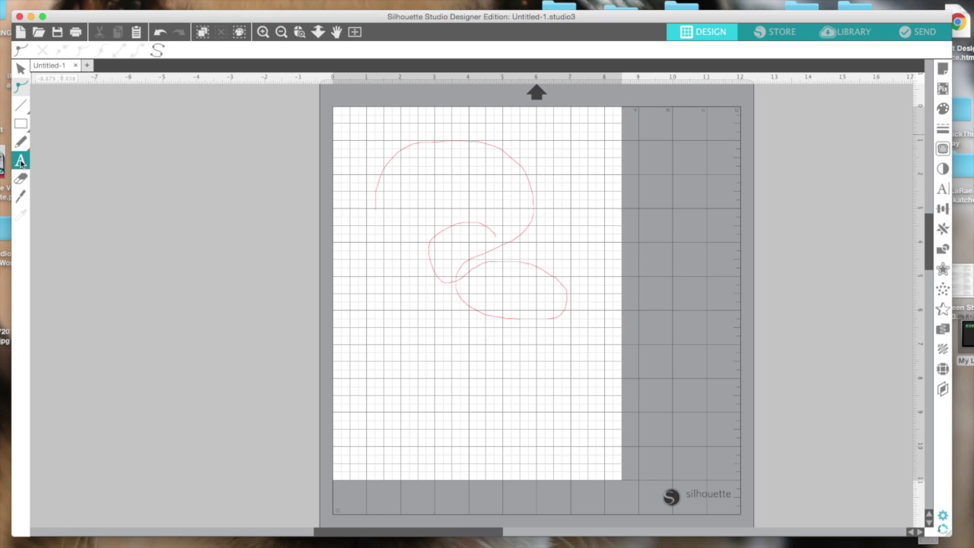
# - Type the sample text 'ljl;kj;lkj' over the scribble and knife a horizontal cut through the shapes
pyautogui.click(426, 263)
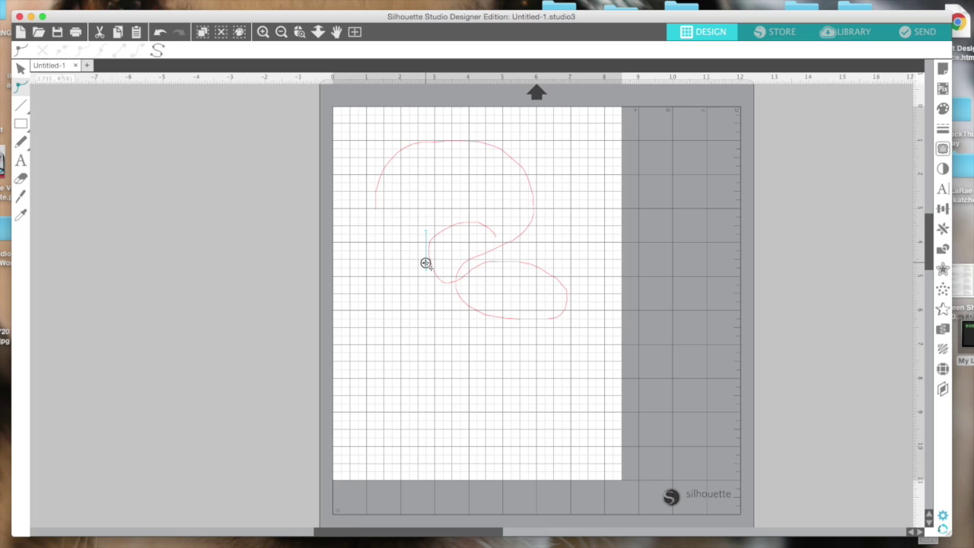
pyautogui.write('ljl;kj;lkj')
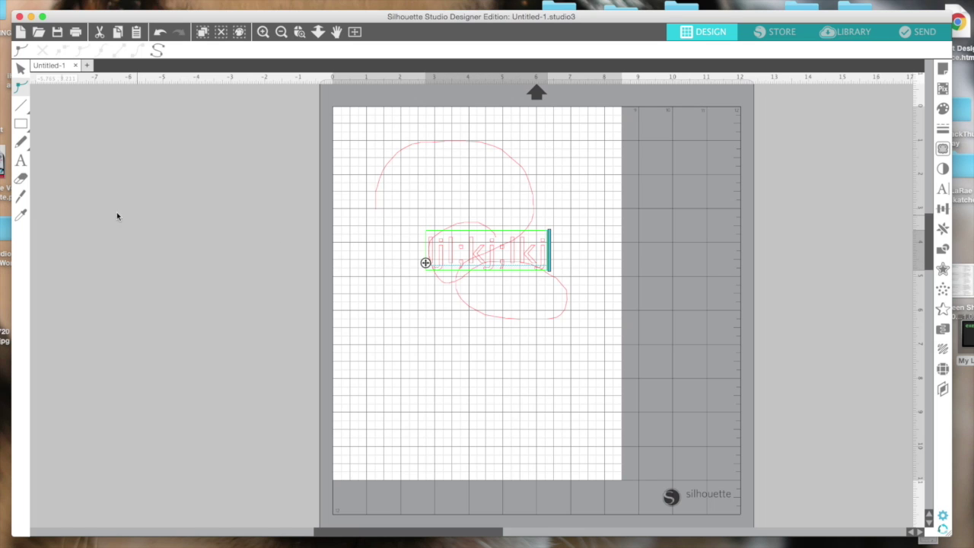
pyautogui.click(20, 196)
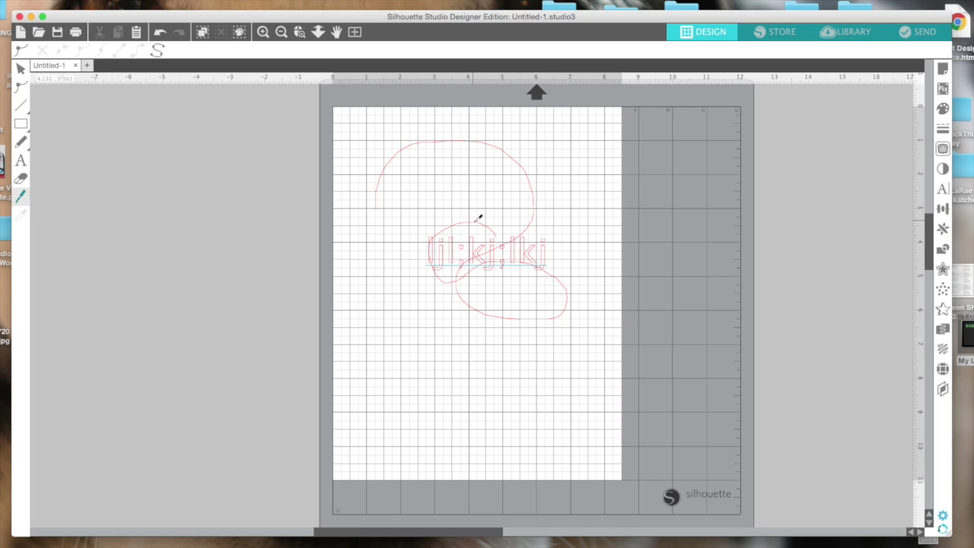
pyautogui.moveTo(477, 220); pyautogui.dragTo(571, 219)
pyautogui.click(22, 69)
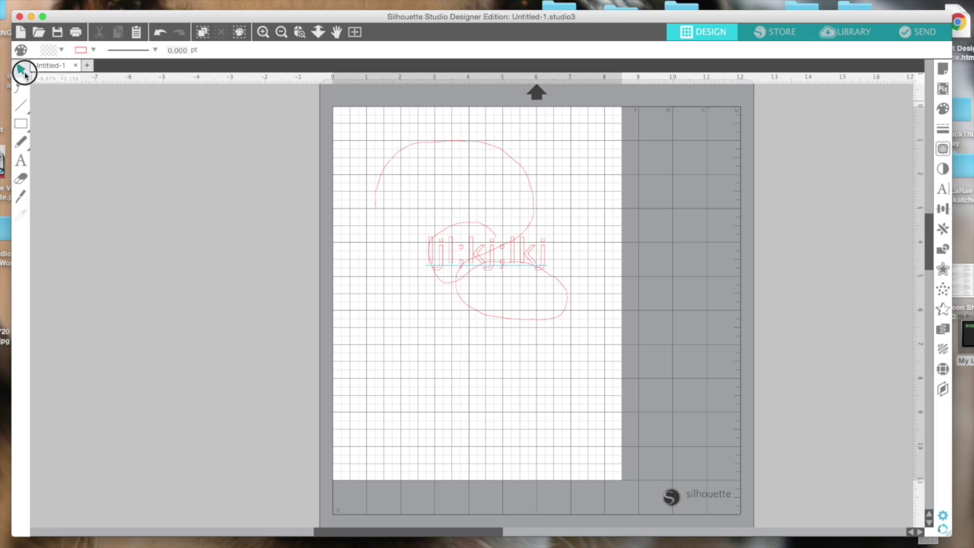
# - Shift the cut-off left arc of the scribble down-left, then open the Object menu
pyautogui.click(384, 177)
pyautogui.moveTo(350, 180); pyautogui.dragTo(370, 195)
pyautogui.click(20, 196)
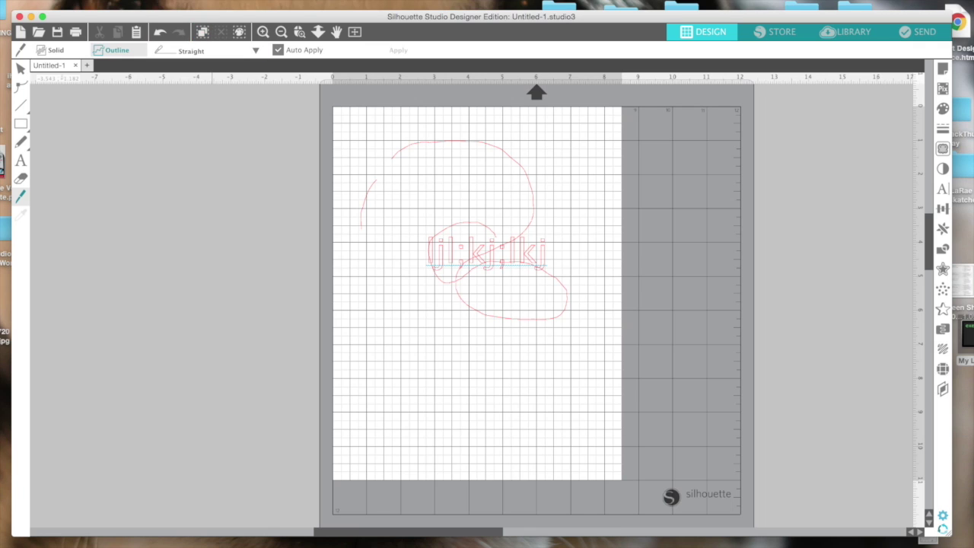
pyautogui.click(186, 0)
pyautogui.moveTo(187, 7)
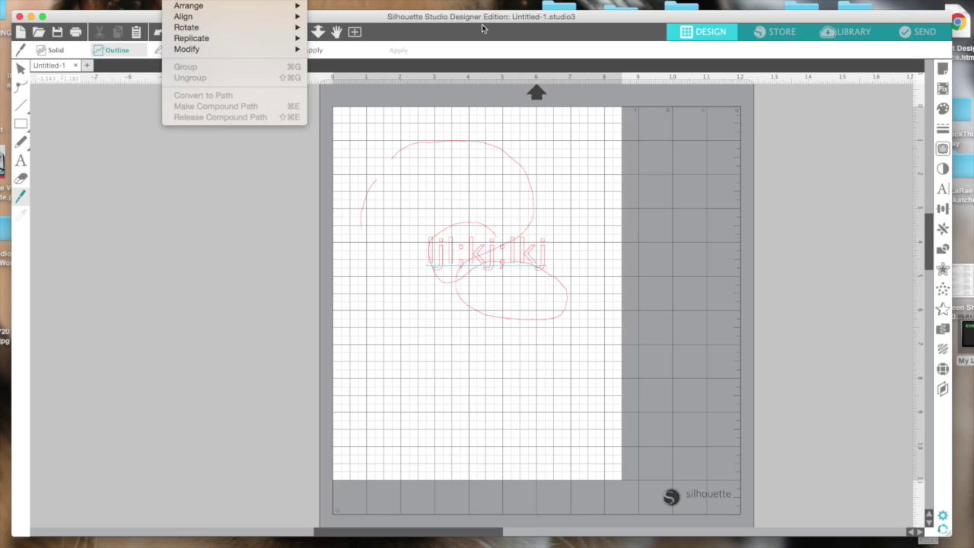
# - Close the Object menu by clicking the title bar, choosing nothing
pyautogui.click(407, 16)
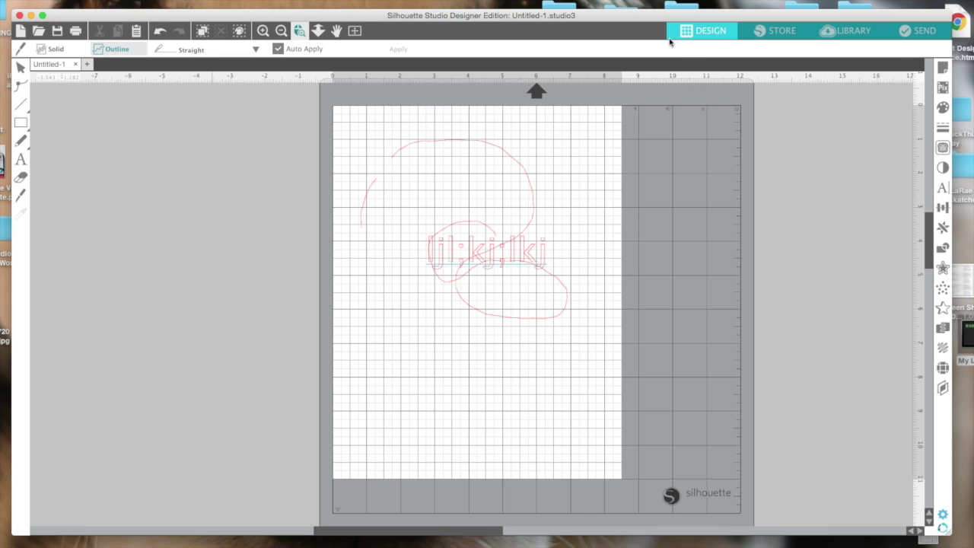
# - Glance at the Library and Store tabs, then return to the Design canvas
pyautogui.click(839, 35)
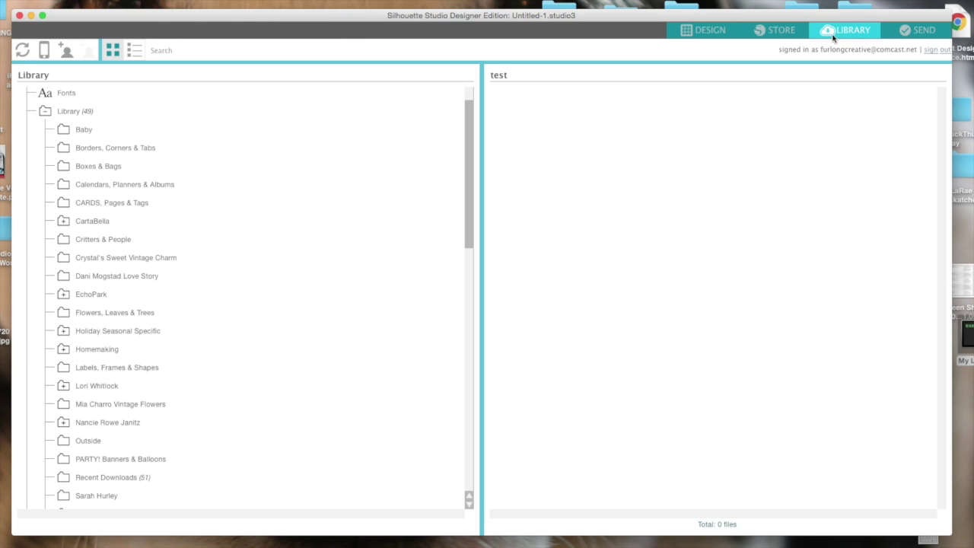
pyautogui.click(794, 32)
pyautogui.click(704, 34)
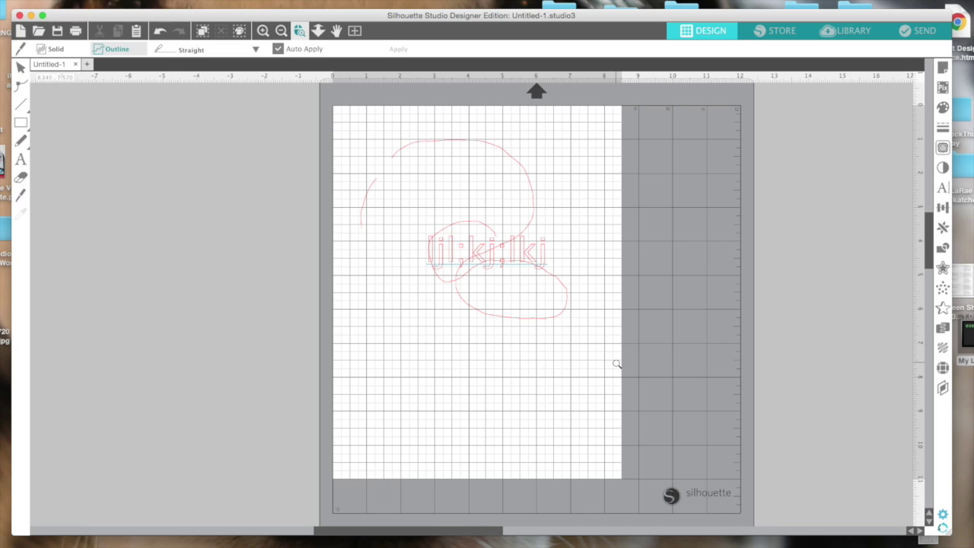
# - Create a Print & Cut project through File > New Project Wizard
pyautogui.click(76, 0)
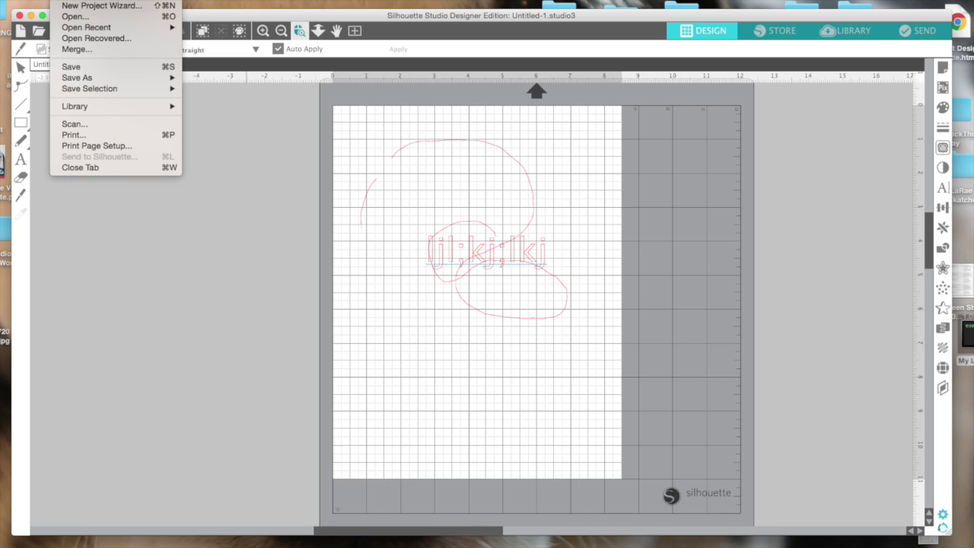
pyautogui.click(80, 6)
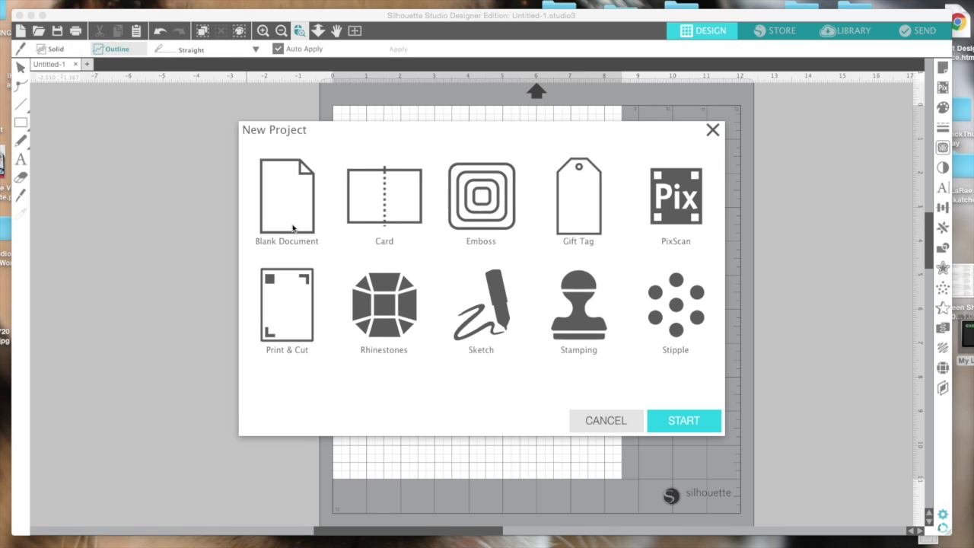
pyautogui.click(300, 305)
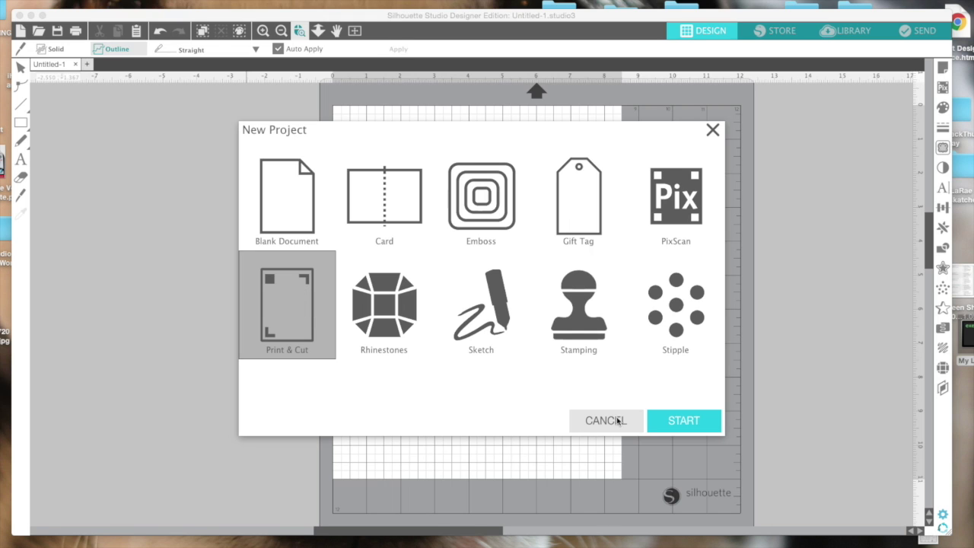
pyautogui.click(676, 422)
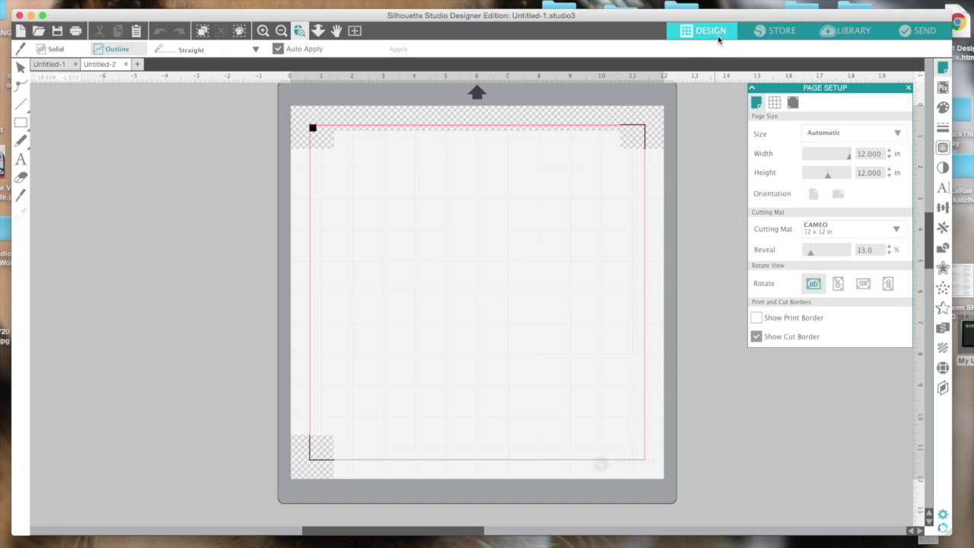
pyautogui.click(65, 0)
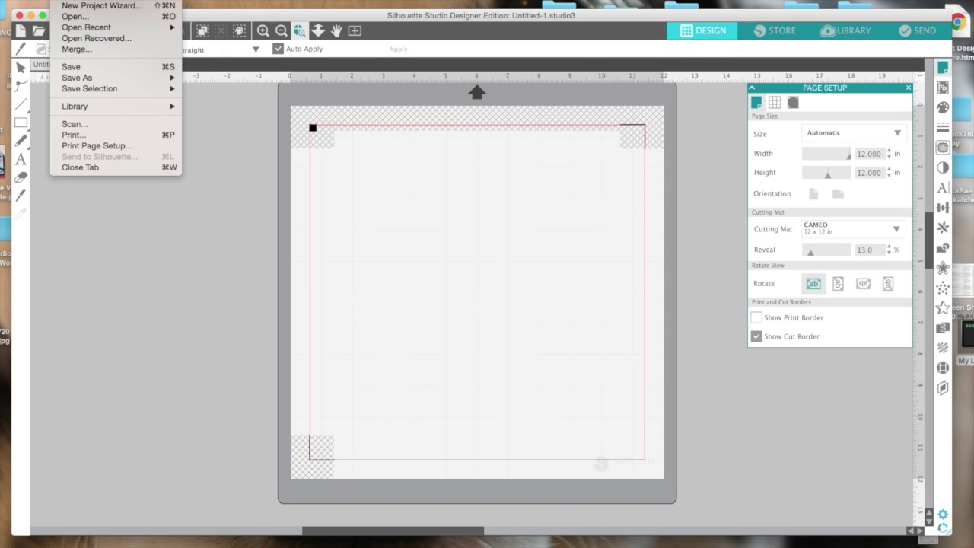
# - Create a Card project with the New Project Wizard
pyautogui.click(89, 6)
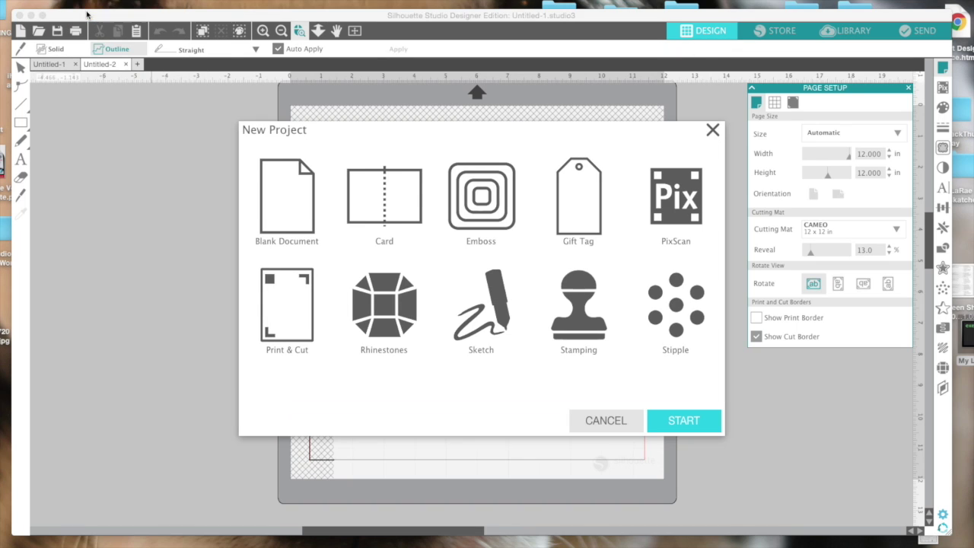
pyautogui.click(411, 221)
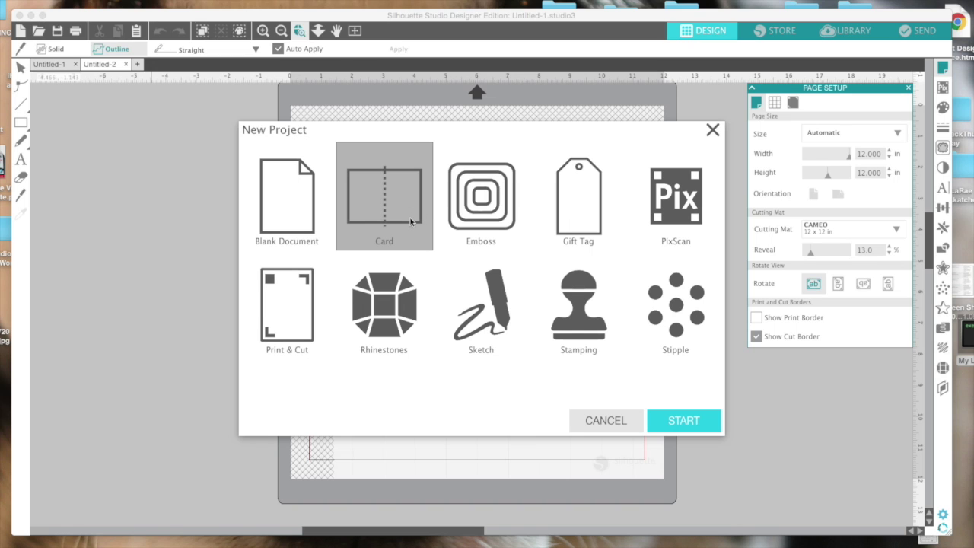
pyautogui.click(684, 420)
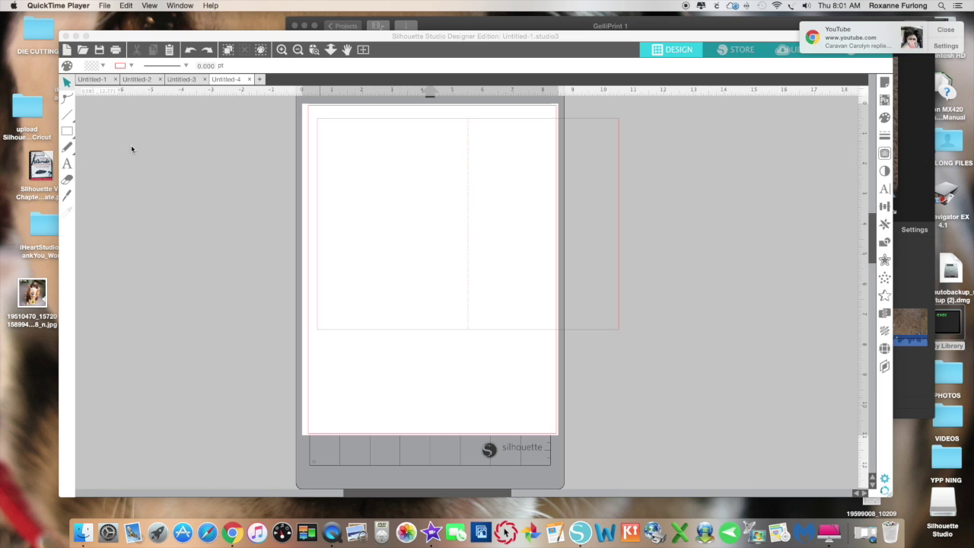
# - Drag the folded card outline onto the letter page and up to its top edge
pyautogui.click(68, 83)
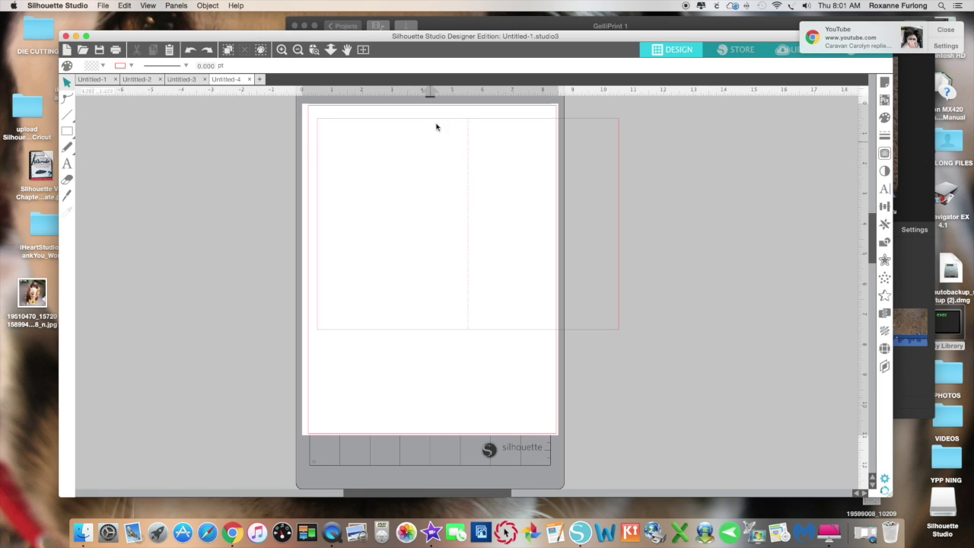
pyautogui.click(620, 330)
pyautogui.moveTo(619, 330); pyautogui.dragTo(289, 329)
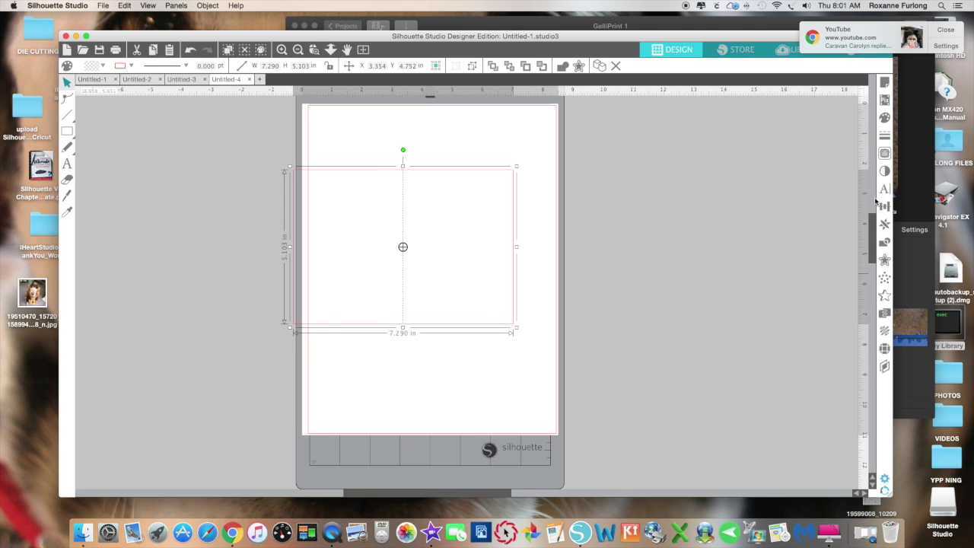
pyautogui.click(955, 30)
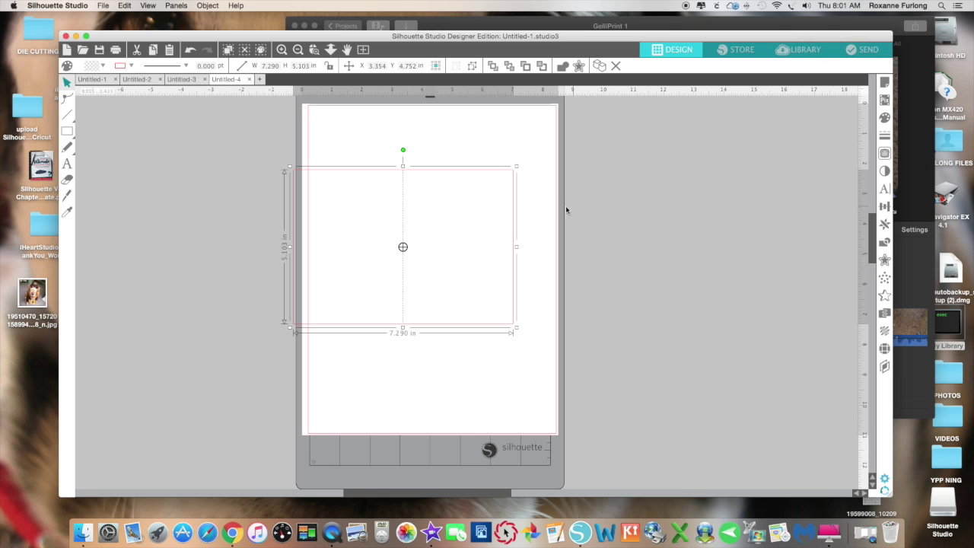
pyautogui.moveTo(514, 236); pyautogui.dragTo(555, 178)
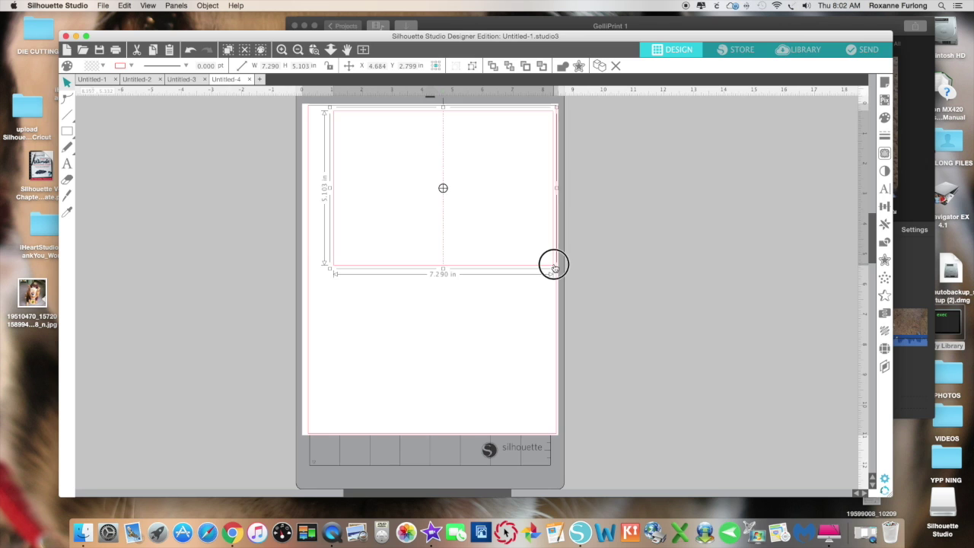
pyautogui.moveTo(553, 265); pyautogui.dragTo(530, 267)
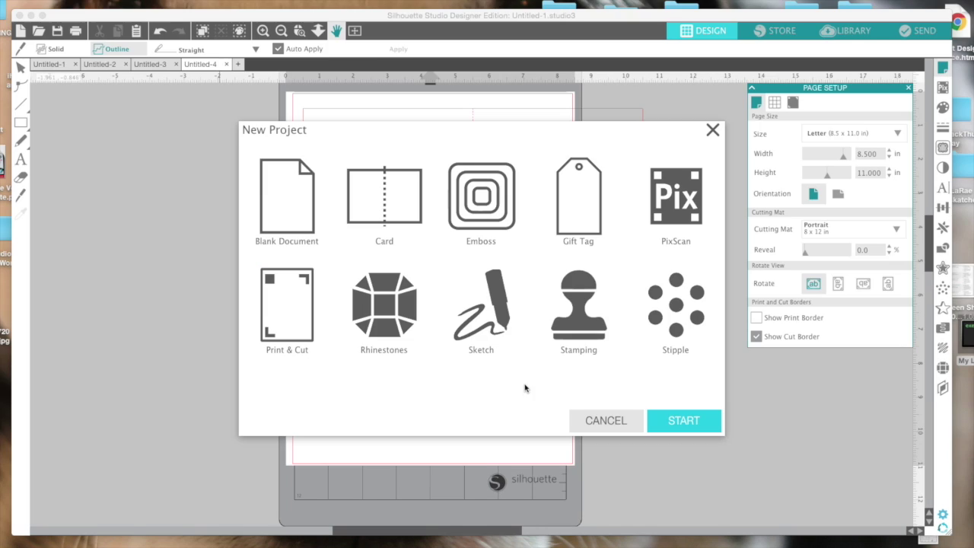
# - Cancel the New Project dialog, keeping the card layout on the letter page
pyautogui.click(603, 419)
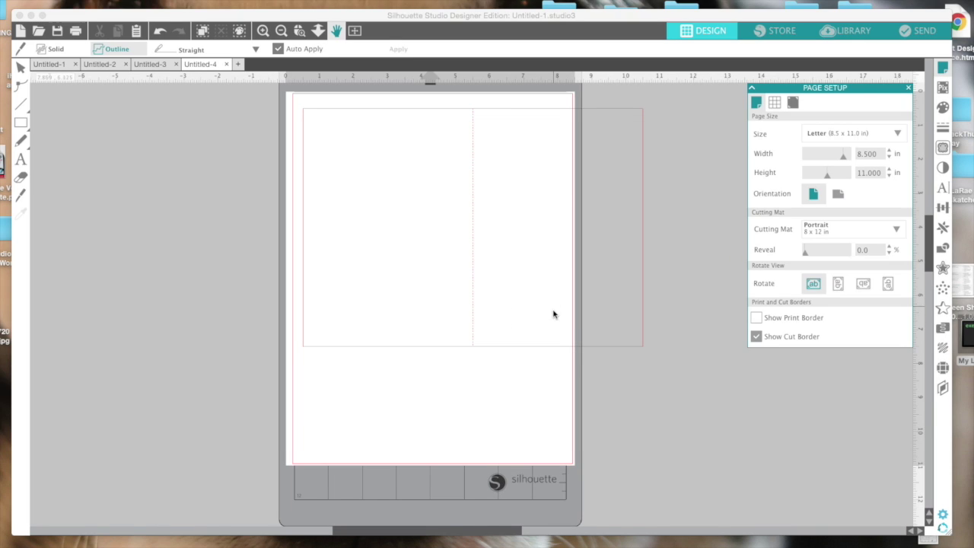